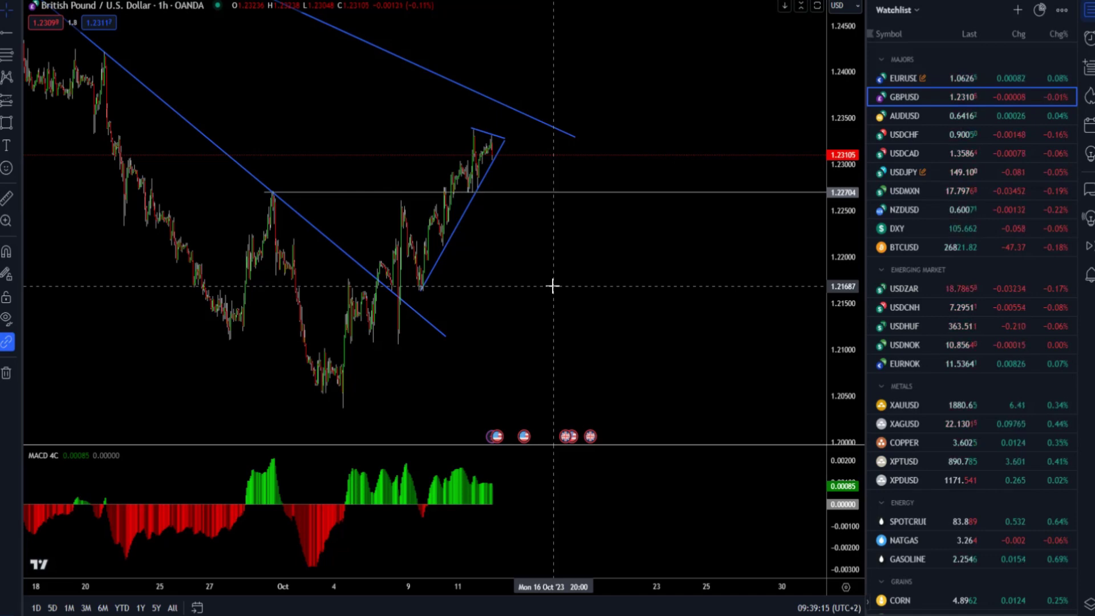
Examine the hourly GBPUSD chart's descending trendlines, blue supply zone, 1.22704 level and the small wedge at the latest candles.
{"action": "scroll", "coordinate": [310, 171], "scroll_direction": "up", "scroll_amount": 4}
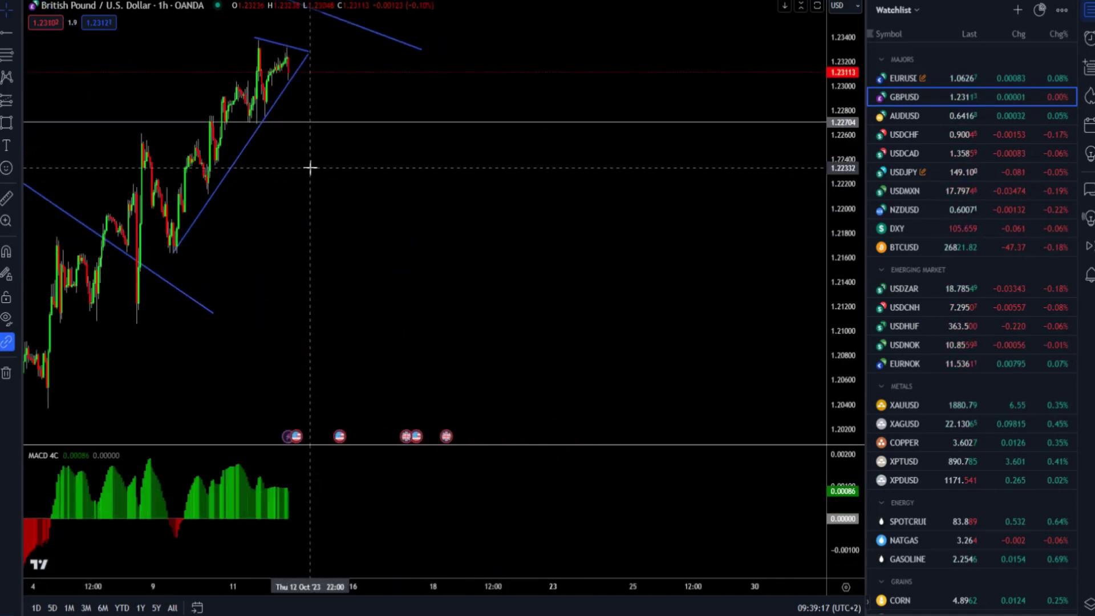
{"action": "left_click_drag", "start_coordinate": [310, 166], "coordinate": [534, 195]}
{"action": "scroll", "coordinate": [533, 196], "scroll_direction": "up", "scroll_amount": 3}
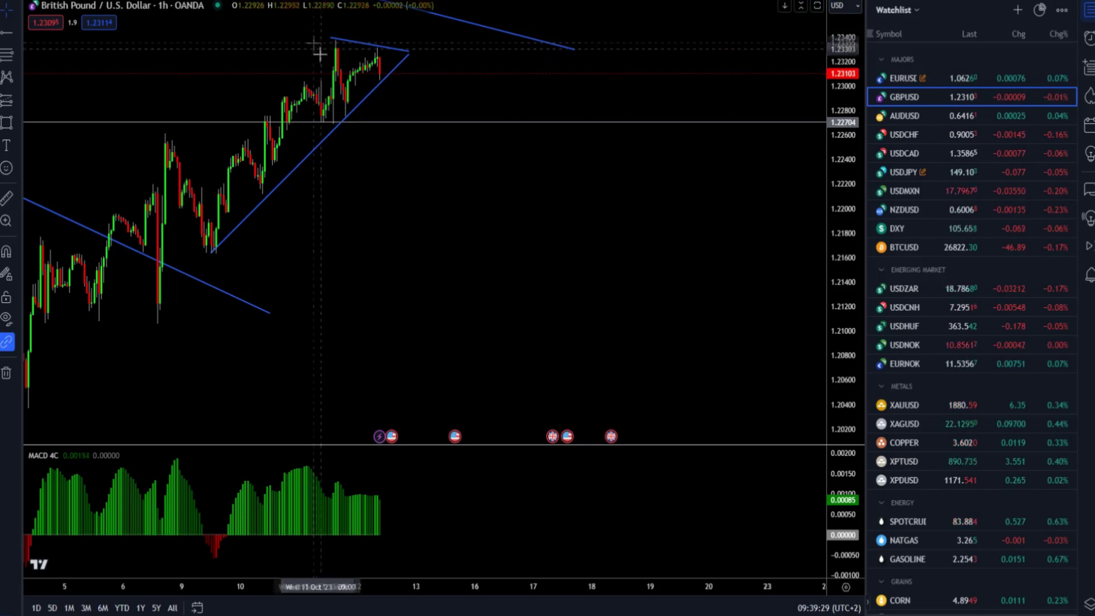
{"action": "scroll", "coordinate": [374, 77], "scroll_direction": "down", "scroll_amount": 5}
{"action": "scroll", "coordinate": [439, 151], "scroll_direction": "down", "scroll_amount": 5}
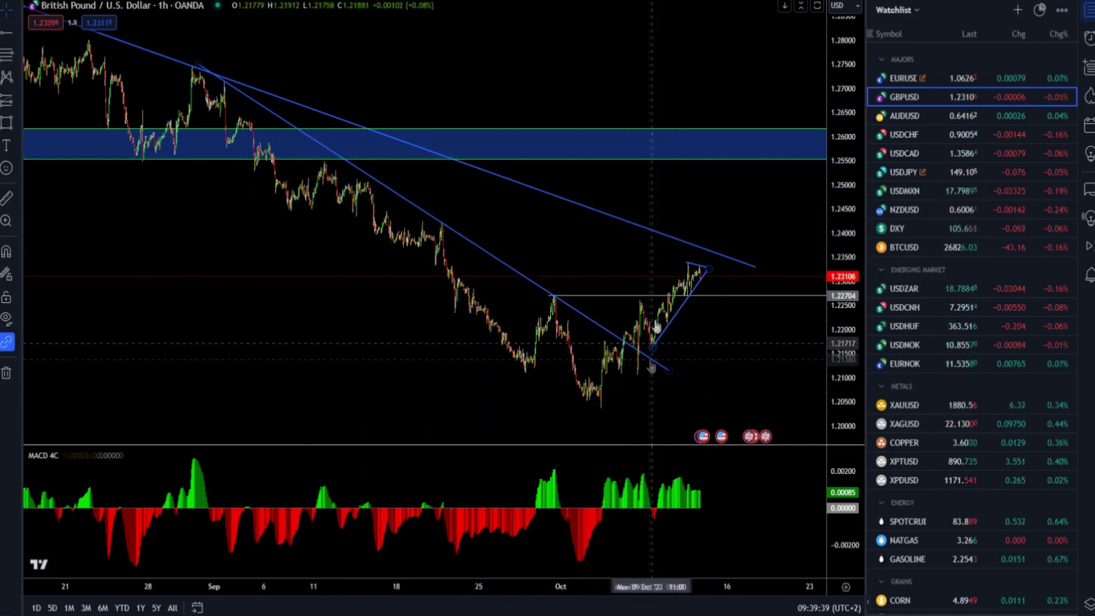
{"action": "scroll", "coordinate": [725, 251], "scroll_direction": "down", "scroll_amount": 2}
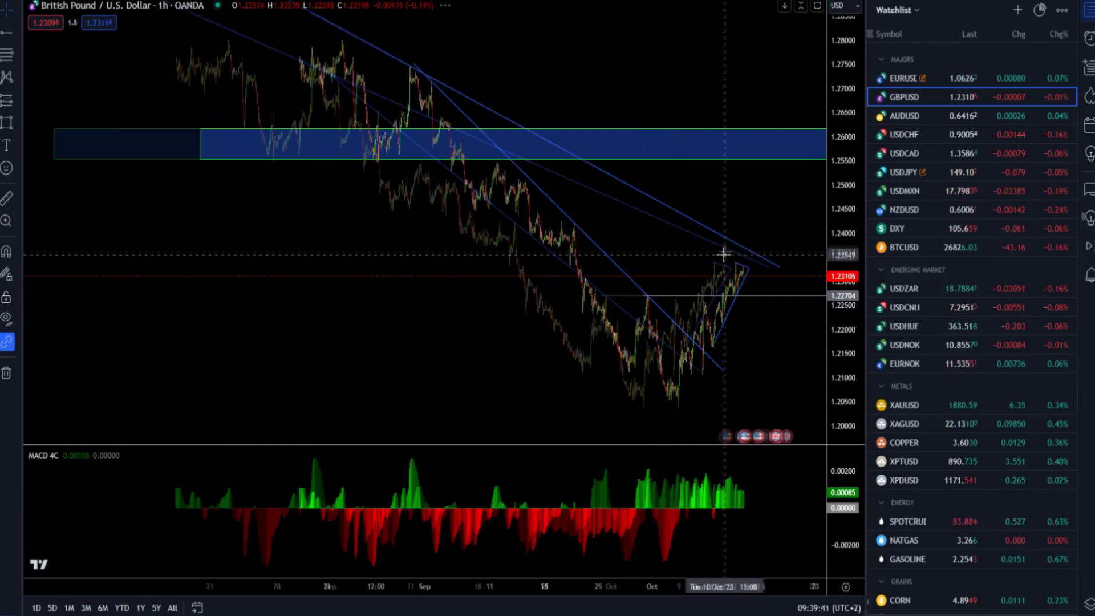
{"action": "scroll", "coordinate": [725, 250], "scroll_direction": "down", "scroll_amount": 3}
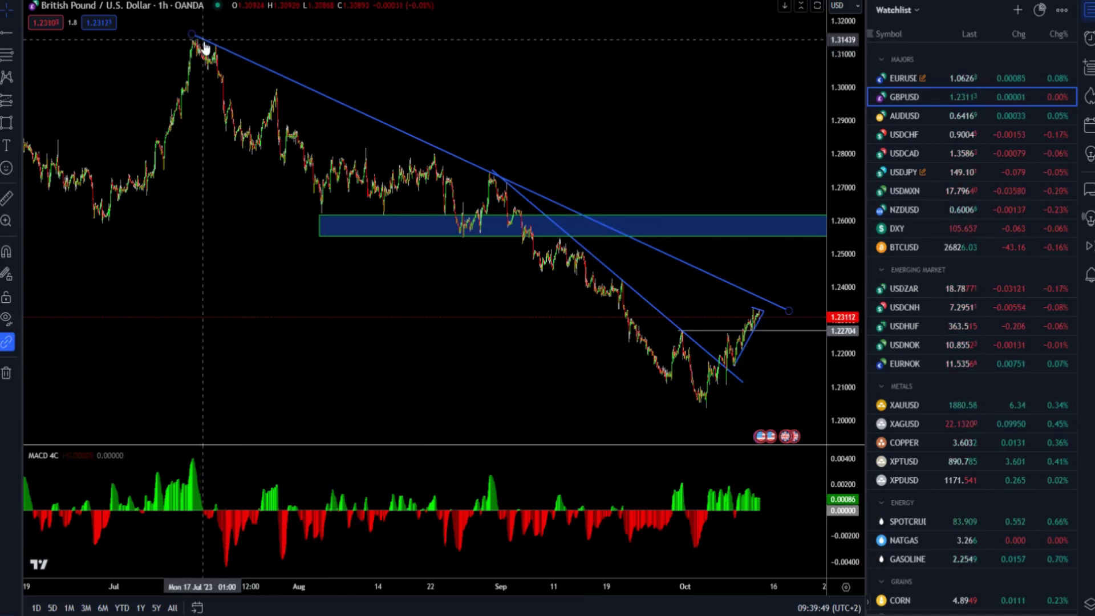
{"action": "left_click_drag", "start_coordinate": [501, 393], "coordinate": [293, 273]}
{"action": "scroll", "coordinate": [259, 286], "scroll_direction": "up", "scroll_amount": 8}
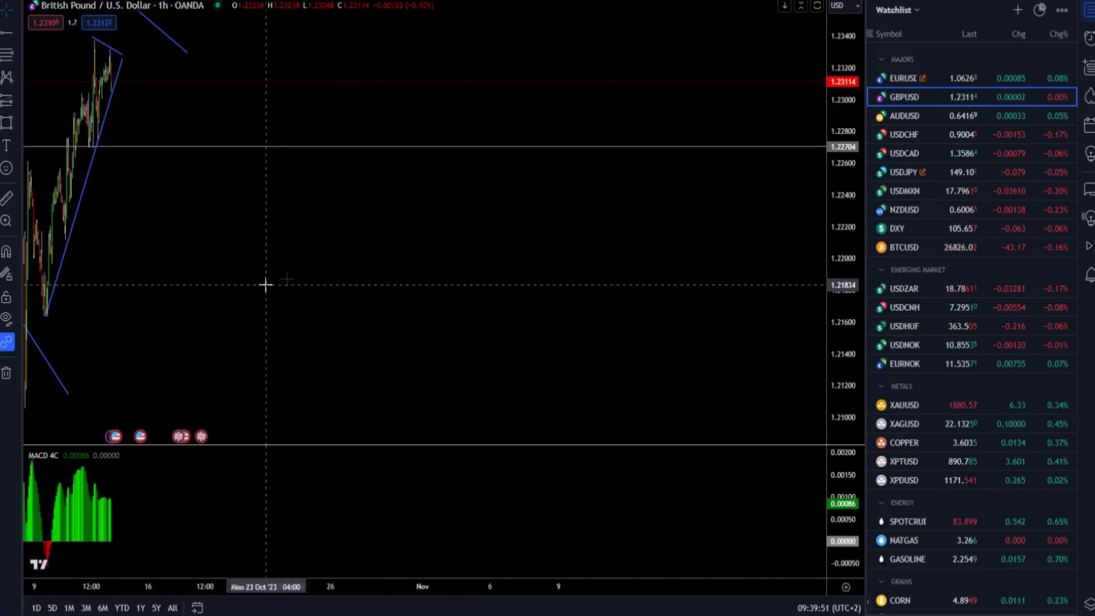
{"action": "left_click_drag", "start_coordinate": [285, 108], "coordinate": [702, 120]}
{"action": "scroll", "coordinate": [551, 291], "scroll_direction": "up", "scroll_amount": 5}
{"action": "left_click_drag", "start_coordinate": [472, 290], "coordinate": [767, 211]}
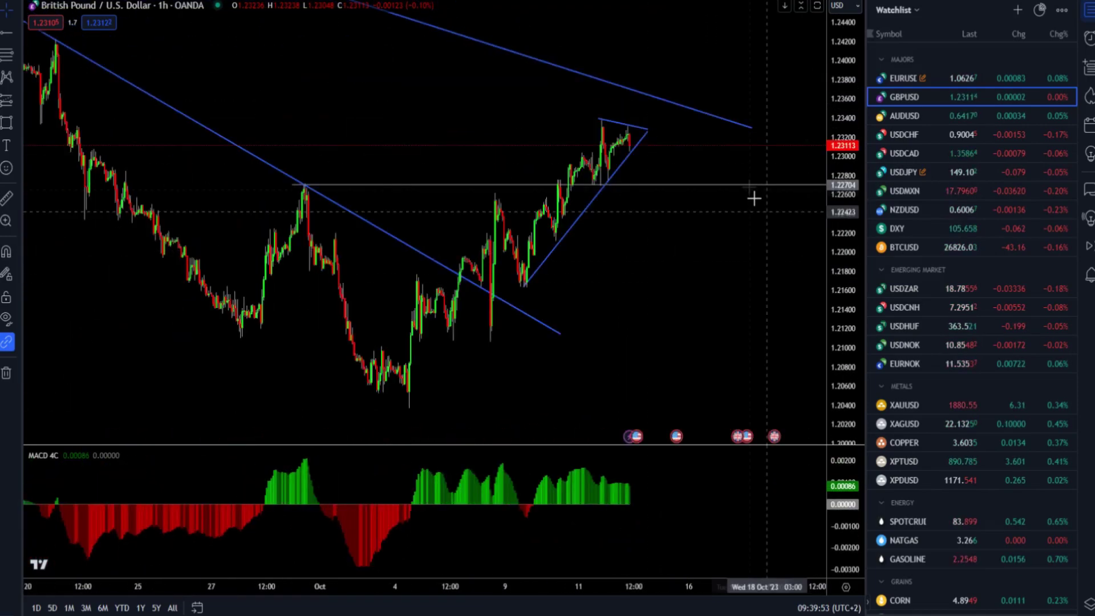
Begin a bearish projection path from the latest GBPUSD candle, dropping to about 1.2245 and zigzagging just below the 1.22704 level.
{"action": "scroll", "coordinate": [754, 199], "scroll_direction": "up", "scroll_amount": 3}
{"action": "left_click_drag", "start_coordinate": [856, 77], "coordinate": [851, 213]}
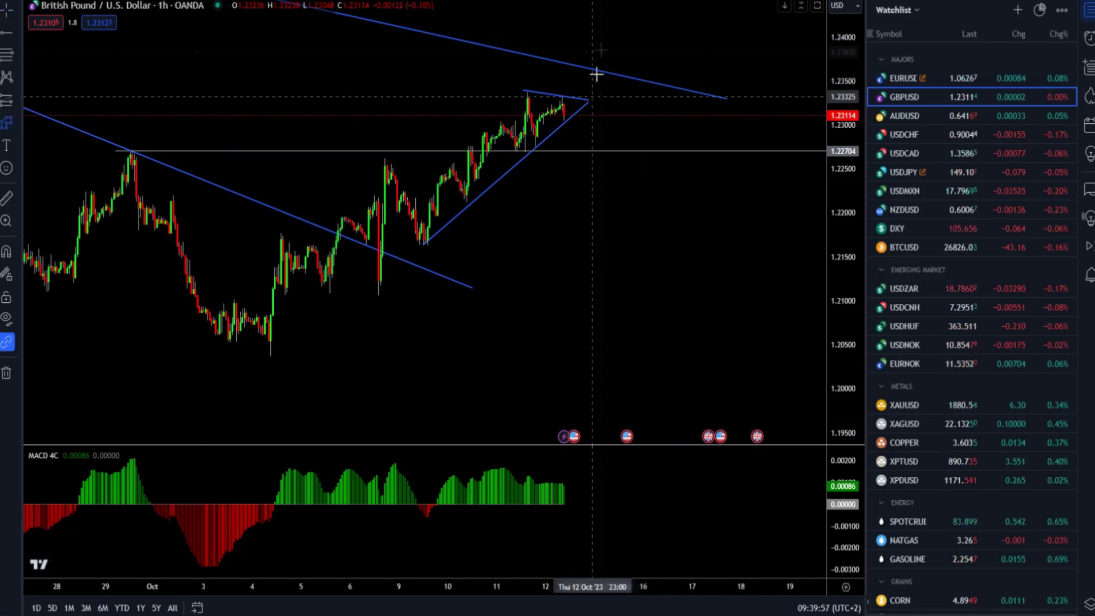
{"action": "left_click", "coordinate": [574, 127]}
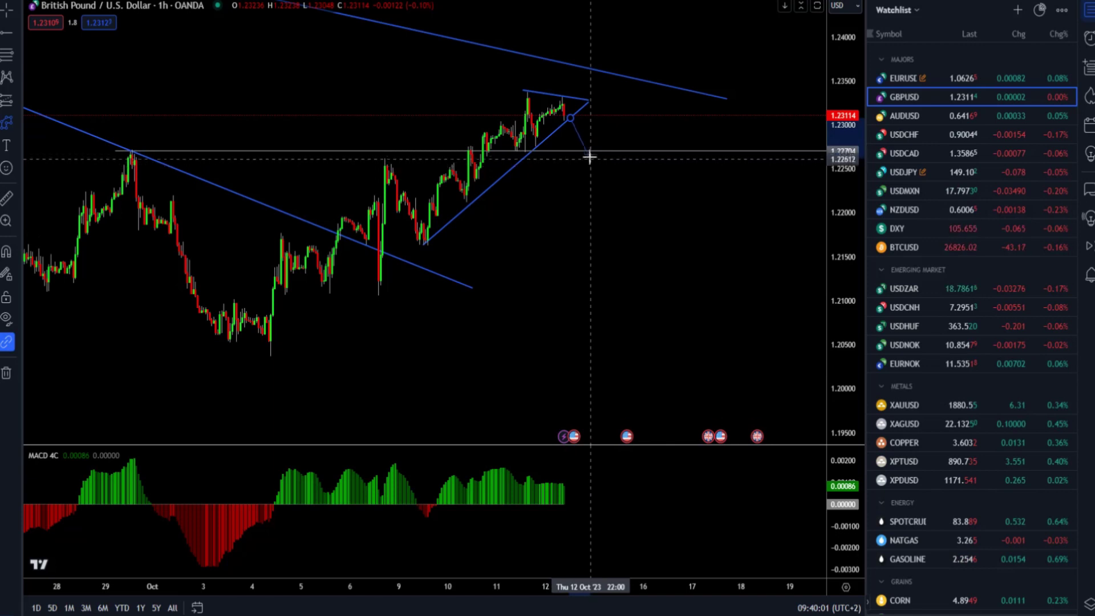
{"action": "left_click", "coordinate": [796, 195]}
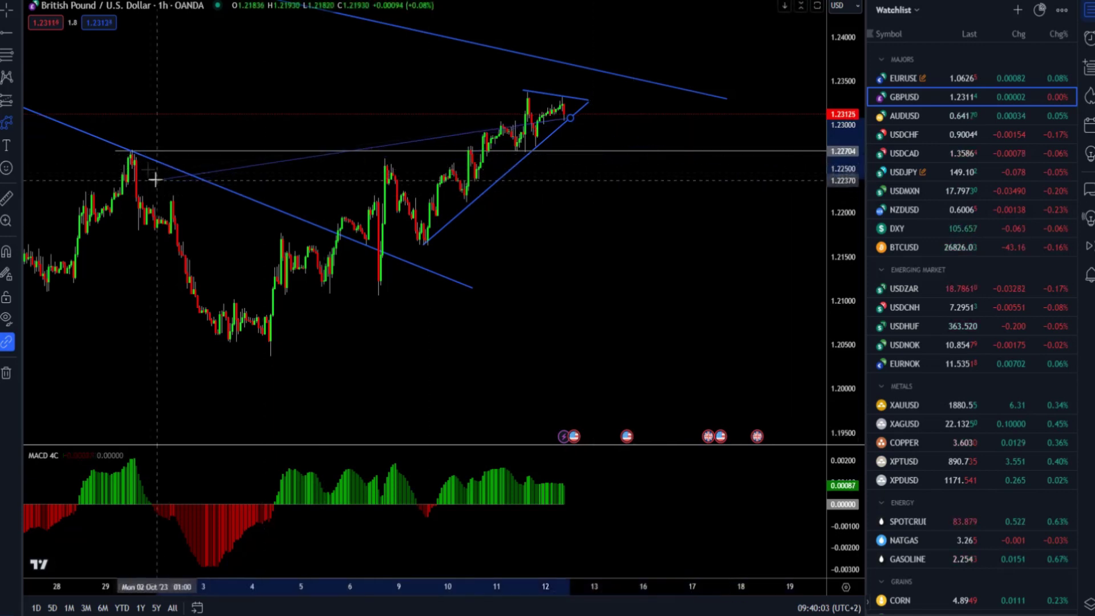
{"action": "left_click", "coordinate": [580, 173]}
{"action": "left_click", "coordinate": [588, 160]}
{"action": "left_click", "coordinate": [597, 165]}
{"action": "left_click", "coordinate": [607, 160]}
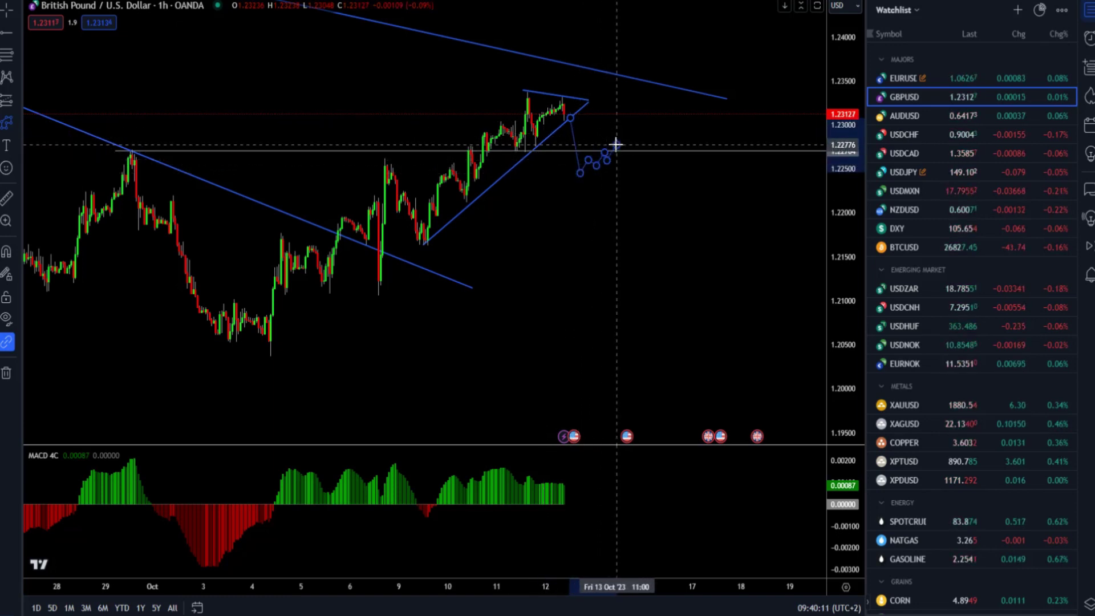
Continue the path with a retest to about 1.2278 and a stepped decline, finishing it at about 1.2105.
{"action": "left_click", "coordinate": [616, 145]}
{"action": "left_click", "coordinate": [639, 187]}
{"action": "left_click", "coordinate": [660, 173]}
{"action": "left_click", "coordinate": [670, 205]}
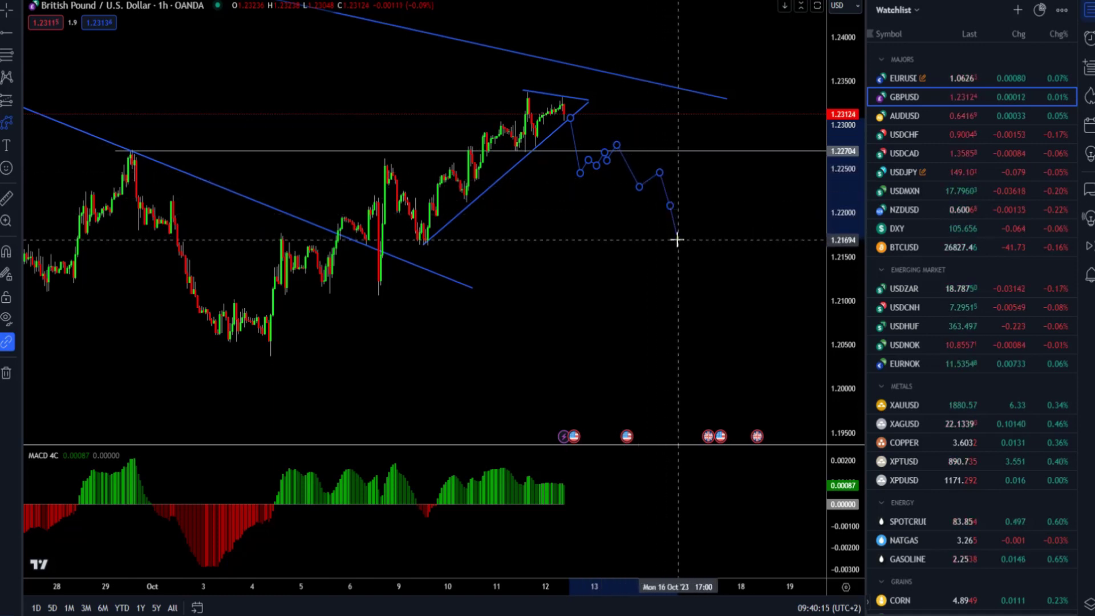
{"action": "left_click", "coordinate": [678, 241]}
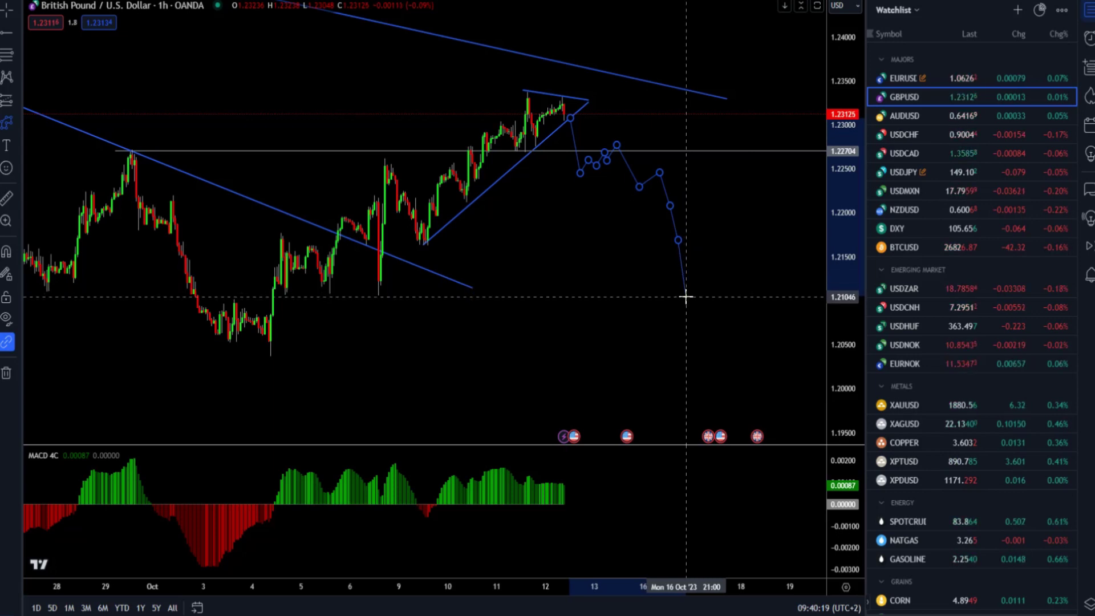
{"action": "double_click", "coordinate": [686, 297]}
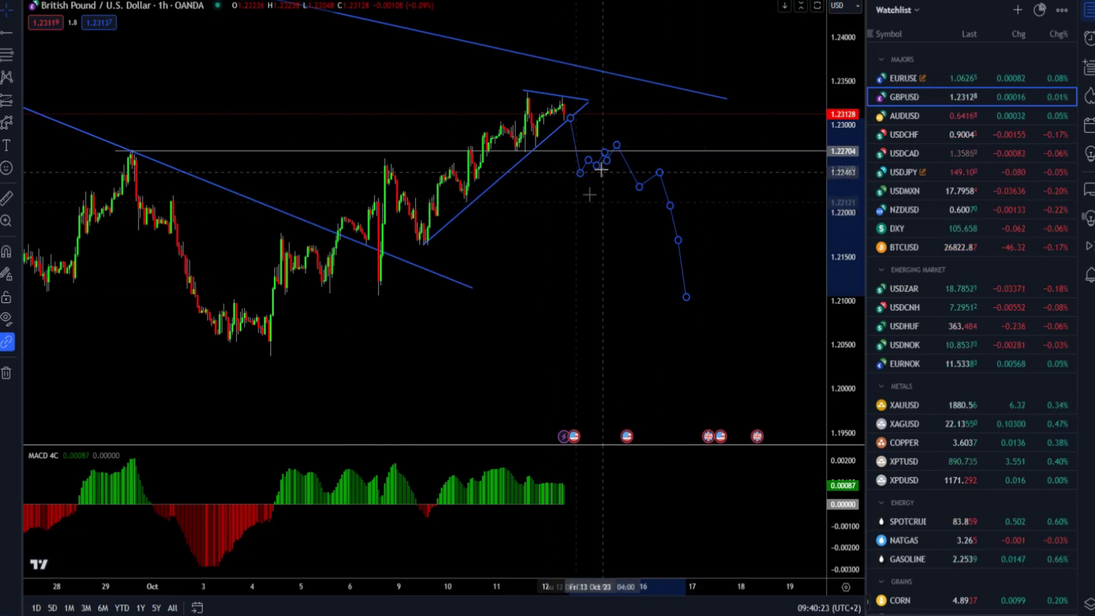
Draw a bullish projection path from the latest candle through the upper descending trendline, consolidating there and rallying to about 1.2486.
{"action": "left_click_drag", "start_coordinate": [409, 102], "coordinate": [449, 130]}
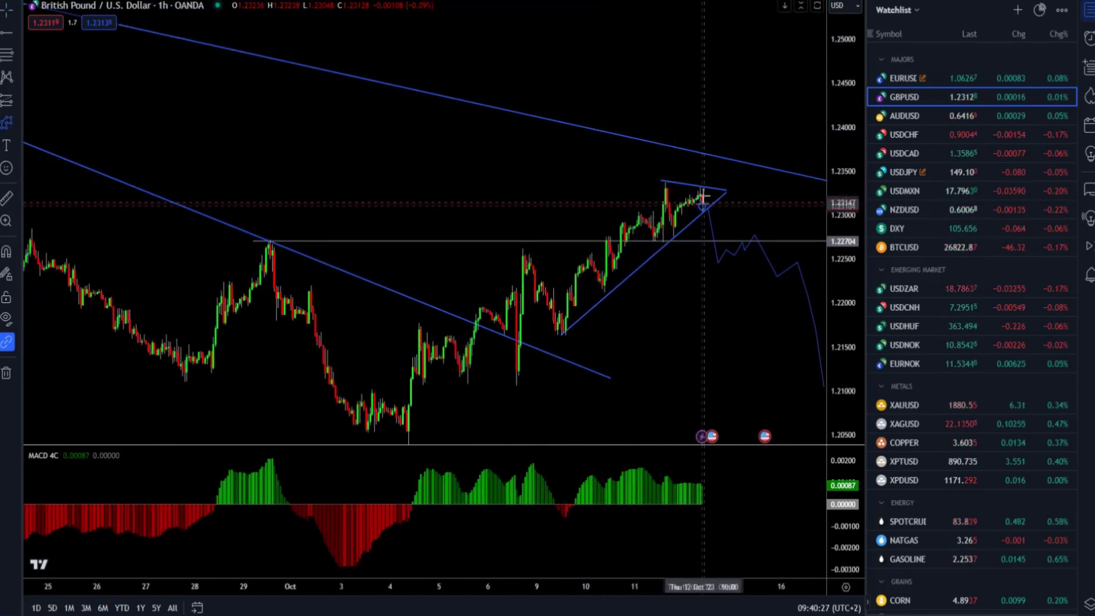
{"action": "left_click", "coordinate": [702, 206]}
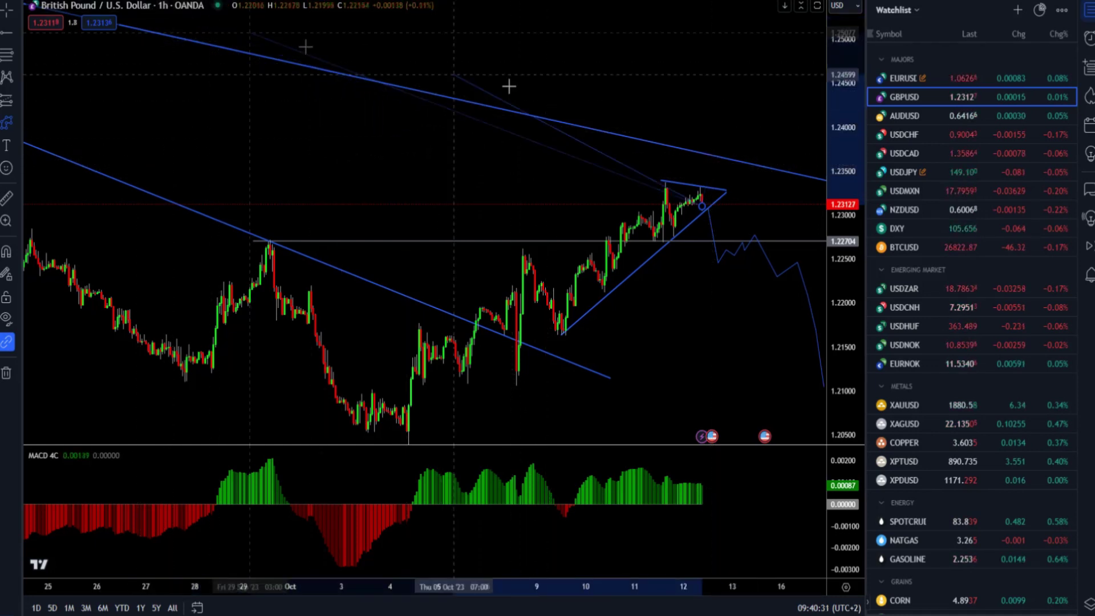
{"action": "left_click", "coordinate": [720, 153]}
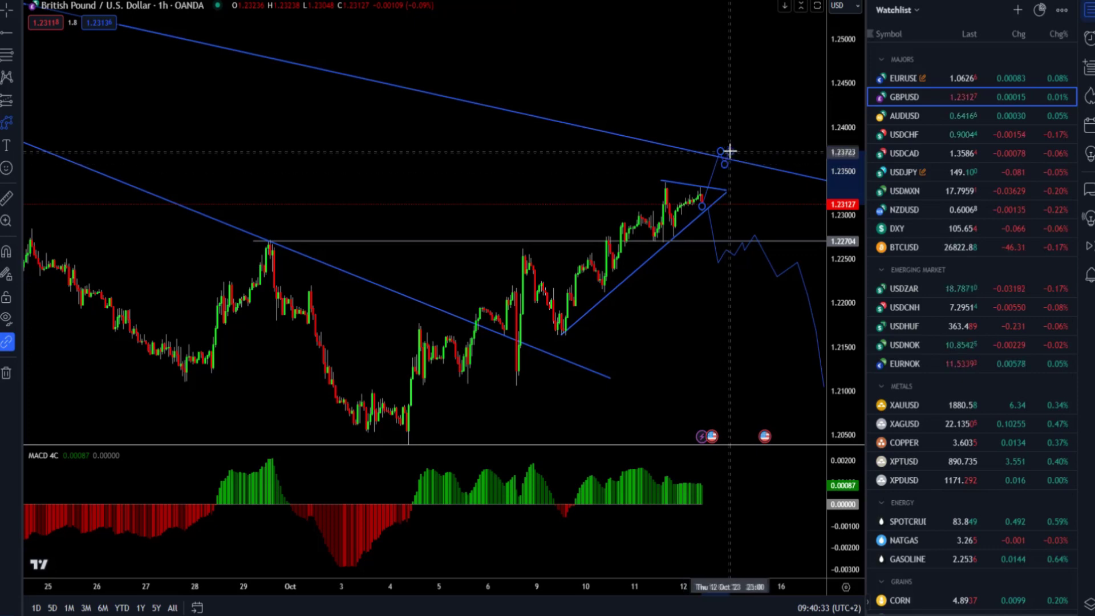
{"action": "left_click", "coordinate": [740, 150]}
{"action": "left_click", "coordinate": [777, 53]}
{"action": "scroll", "coordinate": [707, 108], "scroll_direction": "down", "scroll_amount": 3}
{"action": "scroll", "coordinate": [707, 80], "scroll_direction": "down", "scroll_amount": 3}
{"action": "left_click_drag", "start_coordinate": [645, 130], "coordinate": [595, 251]}
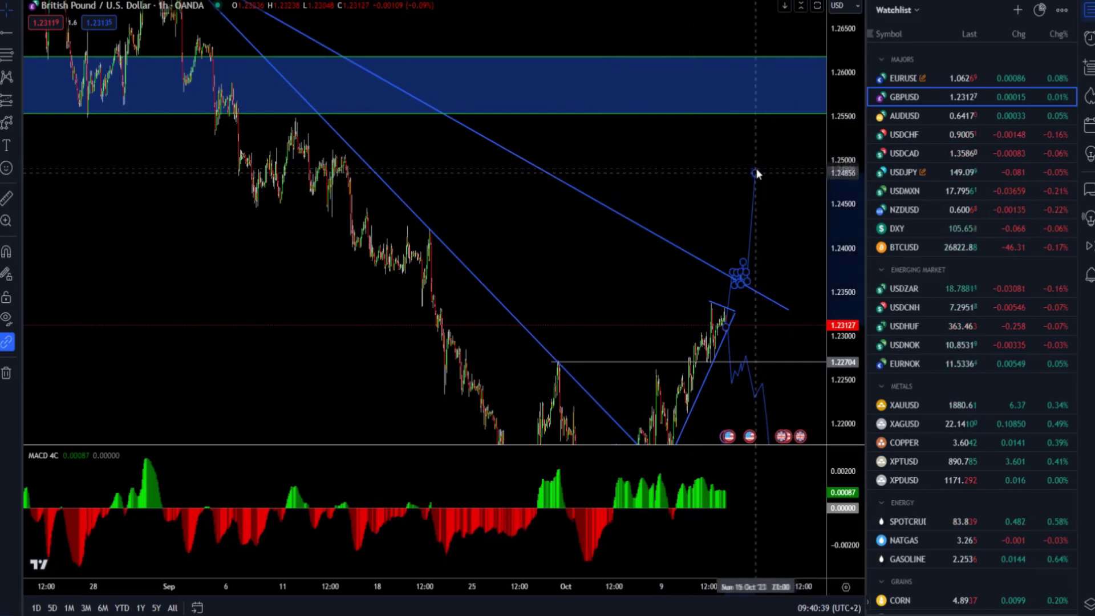
Examine the blue supply zone around 1.26 and both projected GBPUSD paths against the trendlines and the 1.22704 level.
{"action": "scroll", "coordinate": [809, 126], "scroll_direction": "down", "scroll_amount": 3}
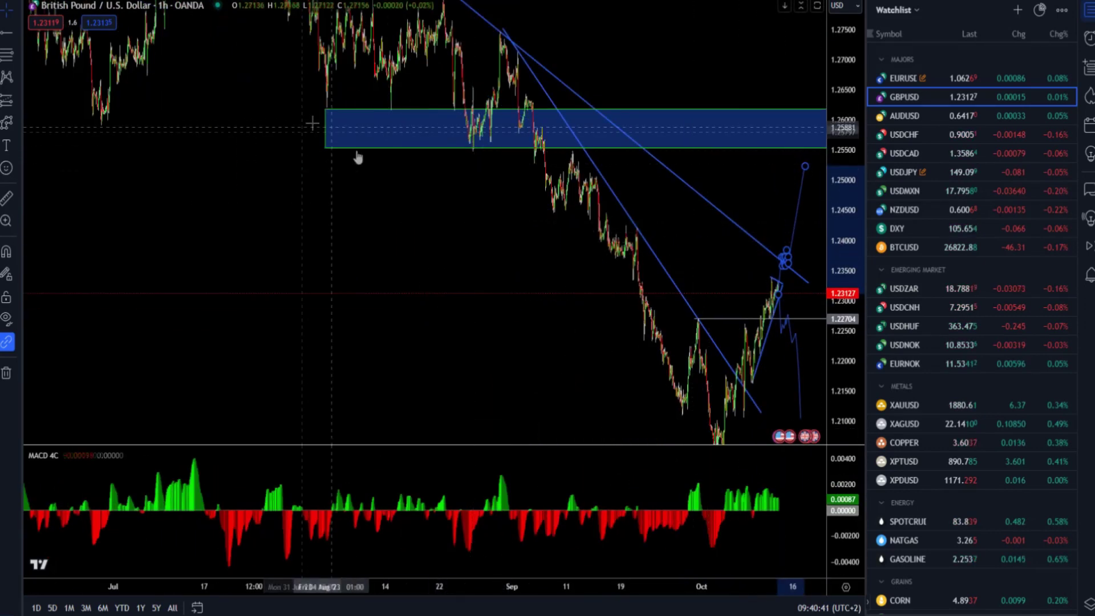
{"action": "left_click_drag", "start_coordinate": [839, 151], "coordinate": [840, 228]}
{"action": "left_click_drag", "start_coordinate": [650, 318], "coordinate": [449, 326]}
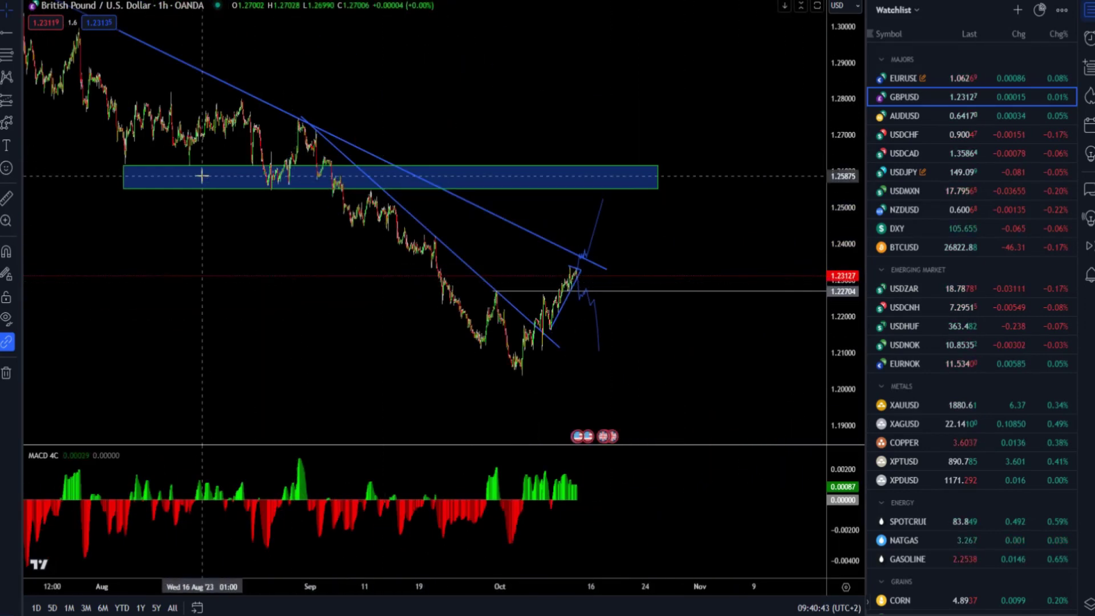
{"action": "left_click", "coordinate": [568, 189]}
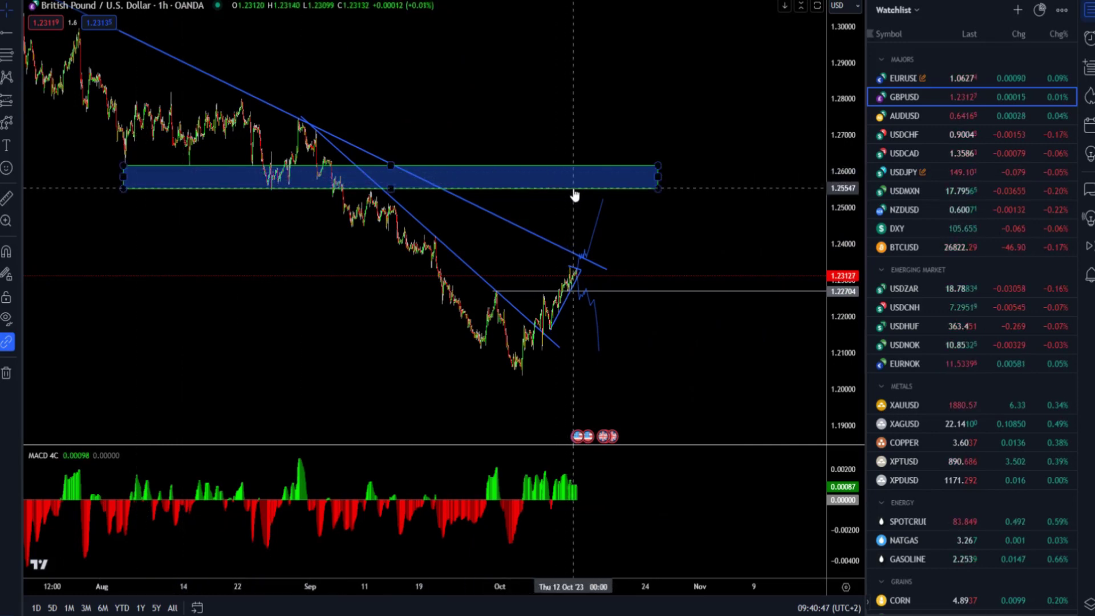
{"action": "left_click", "coordinate": [579, 178]}
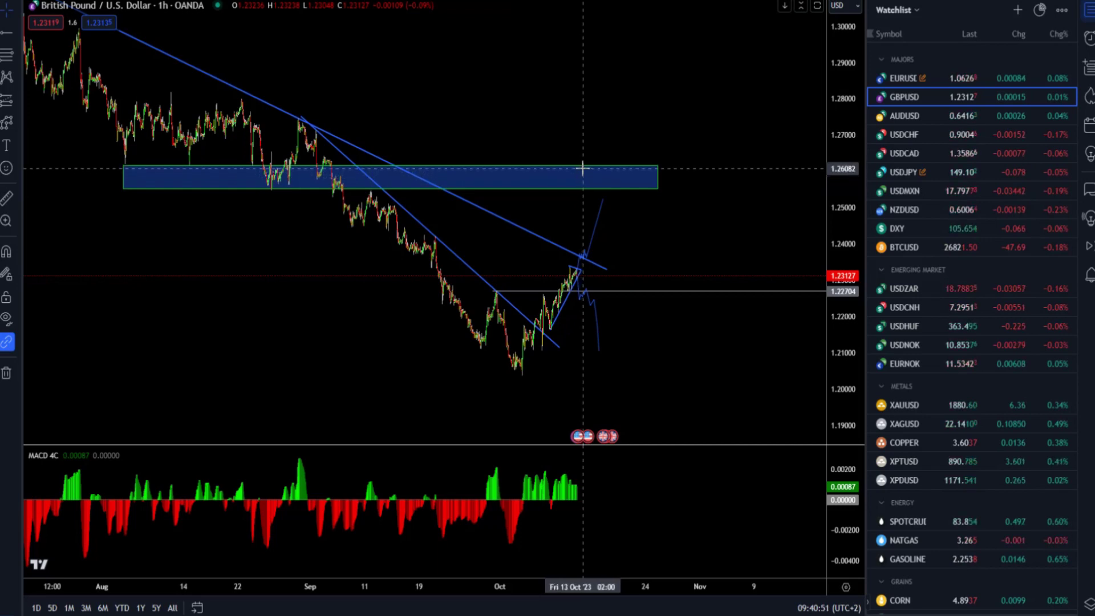
{"action": "scroll", "coordinate": [567, 225], "scroll_direction": "up", "scroll_amount": 6}
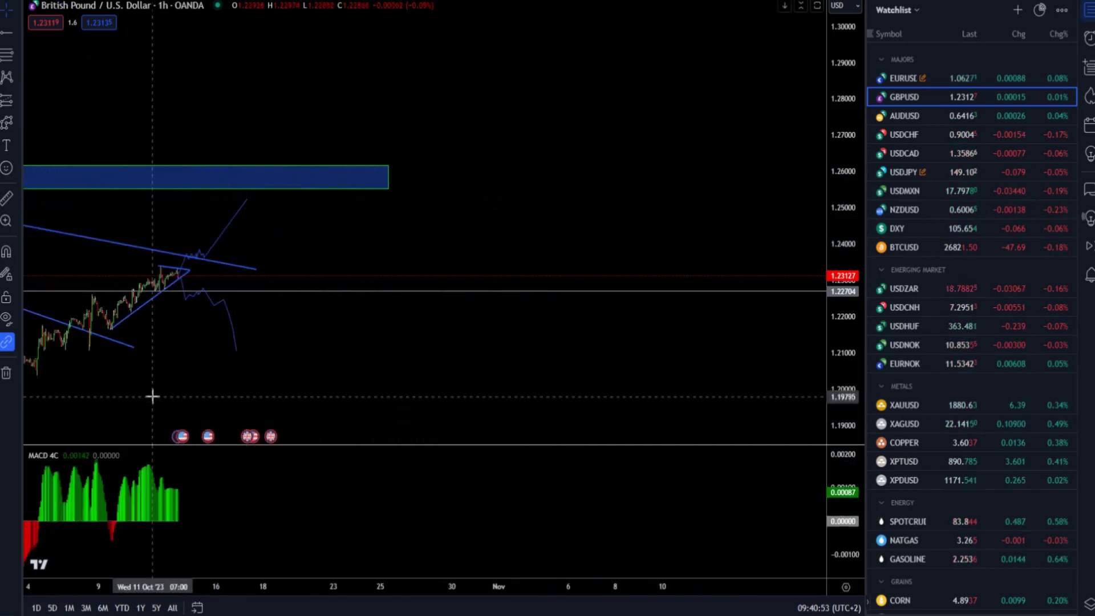
{"action": "left_click_drag", "start_coordinate": [261, 372], "coordinate": [604, 302]}
{"action": "scroll", "coordinate": [603, 302], "scroll_direction": "up", "scroll_amount": 4}
{"action": "left_click_drag", "start_coordinate": [844, 373], "coordinate": [868, 190]}
{"action": "left_click_drag", "start_coordinate": [570, 344], "coordinate": [642, 332]}
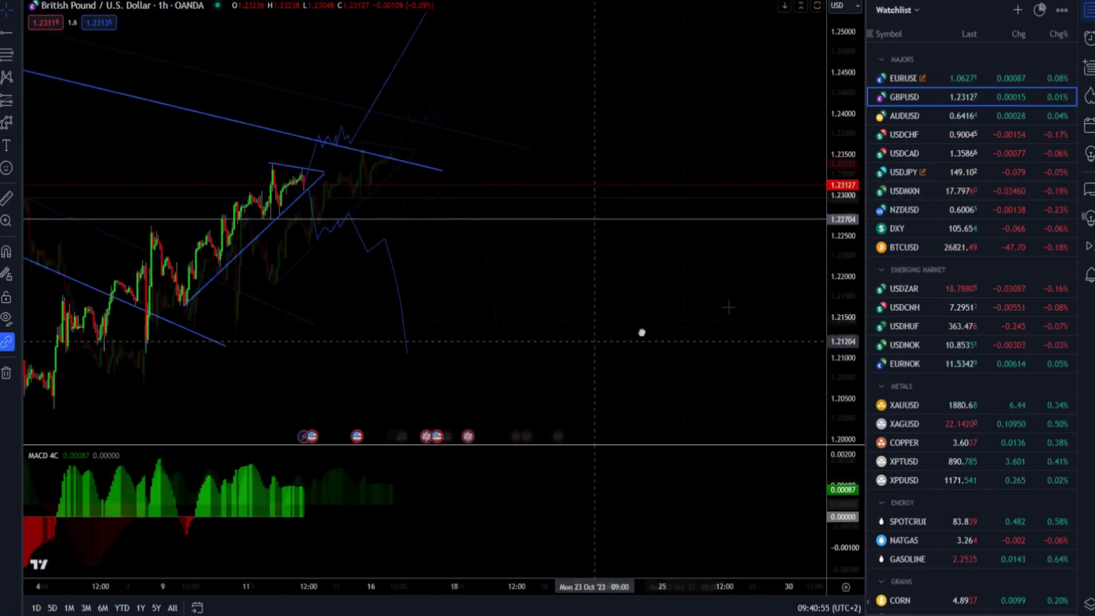
Switch the chart to XAUUSD and bring the latest gold candles near the 1879.77 level into focus.
{"action": "left_click", "coordinate": [943, 406]}
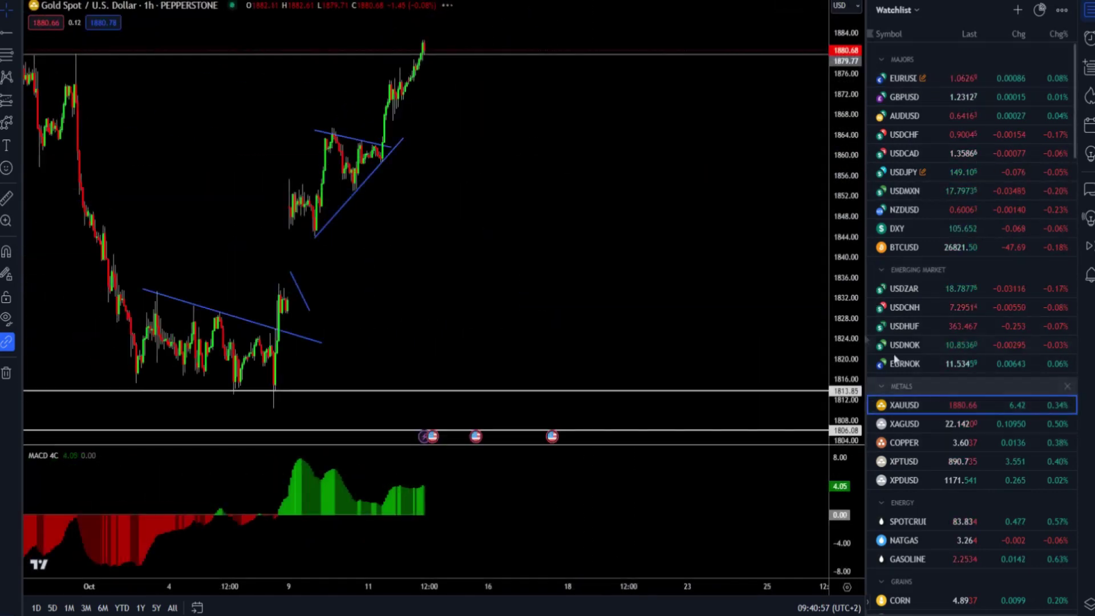
{"action": "left_click_drag", "start_coordinate": [469, 283], "coordinate": [769, 215]}
{"action": "scroll", "coordinate": [745, 142], "scroll_direction": "up", "scroll_amount": 3}
{"action": "left_click_drag", "start_coordinate": [761, 84], "coordinate": [732, 208]}
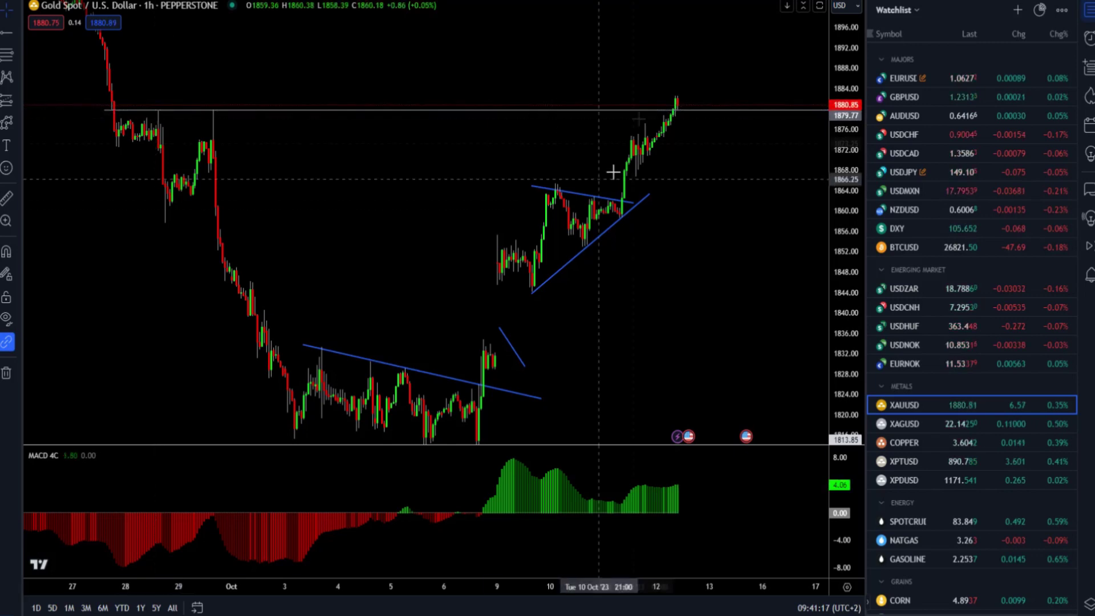
Draw a rising support line beneath the latest gold candles, from about 1866.7 to about 1881.5.
{"action": "scroll", "coordinate": [678, 112], "scroll_direction": "down", "scroll_amount": 6}
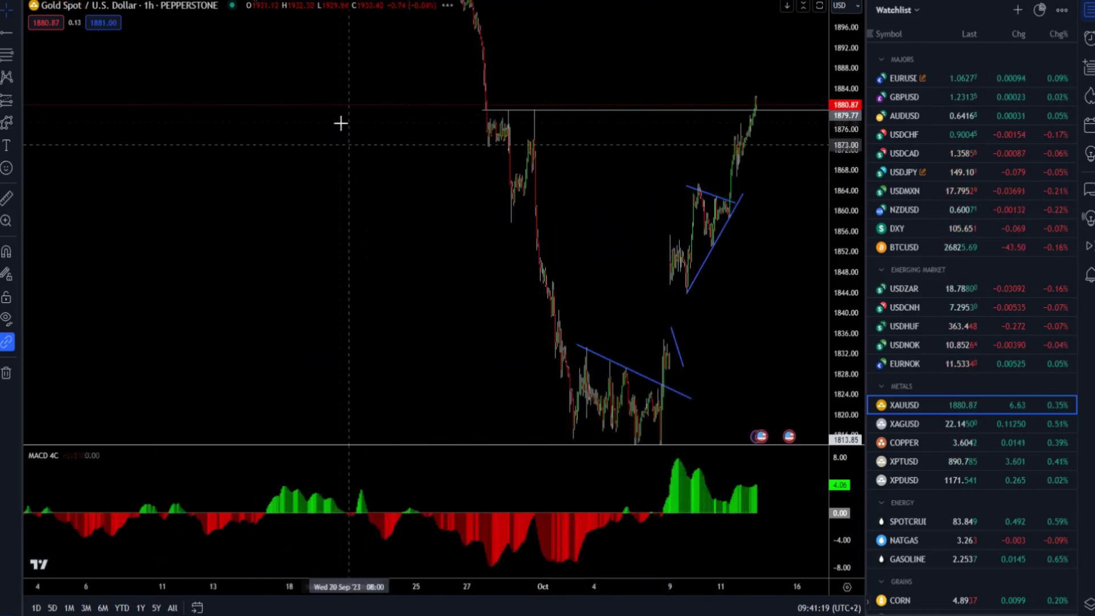
{"action": "left_click_drag", "start_coordinate": [481, 142], "coordinate": [467, 179]}
{"action": "scroll", "coordinate": [567, 76], "scroll_direction": "up", "scroll_amount": 4}
{"action": "left_click_drag", "start_coordinate": [561, 87], "coordinate": [538, 128]}
{"action": "scroll", "coordinate": [537, 128], "scroll_direction": "up", "scroll_amount": 3}
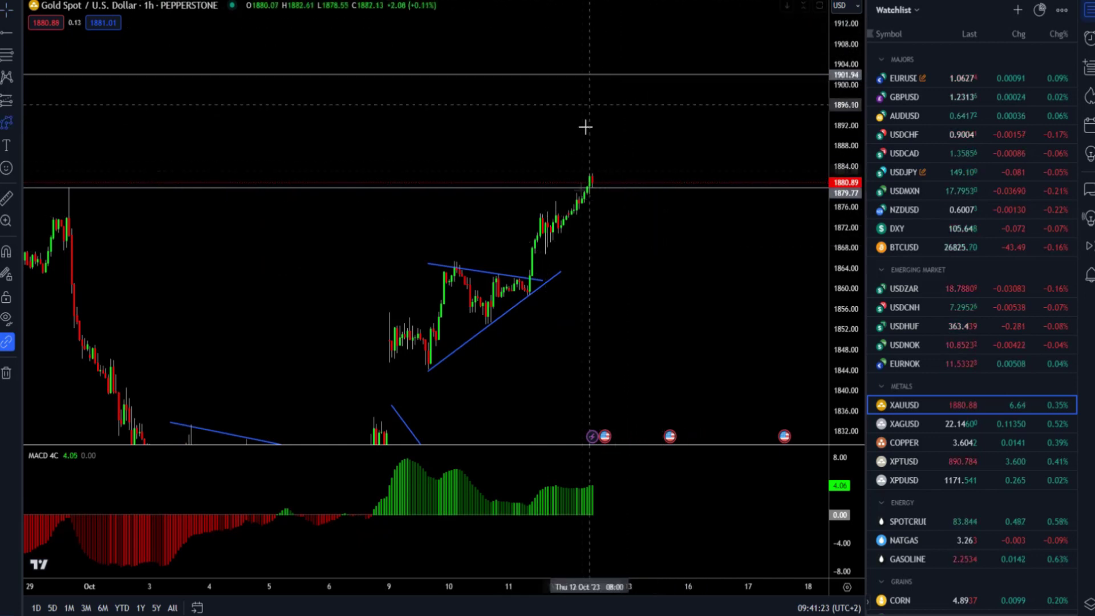
{"action": "scroll", "coordinate": [584, 125], "scroll_direction": "down", "scroll_amount": 3}
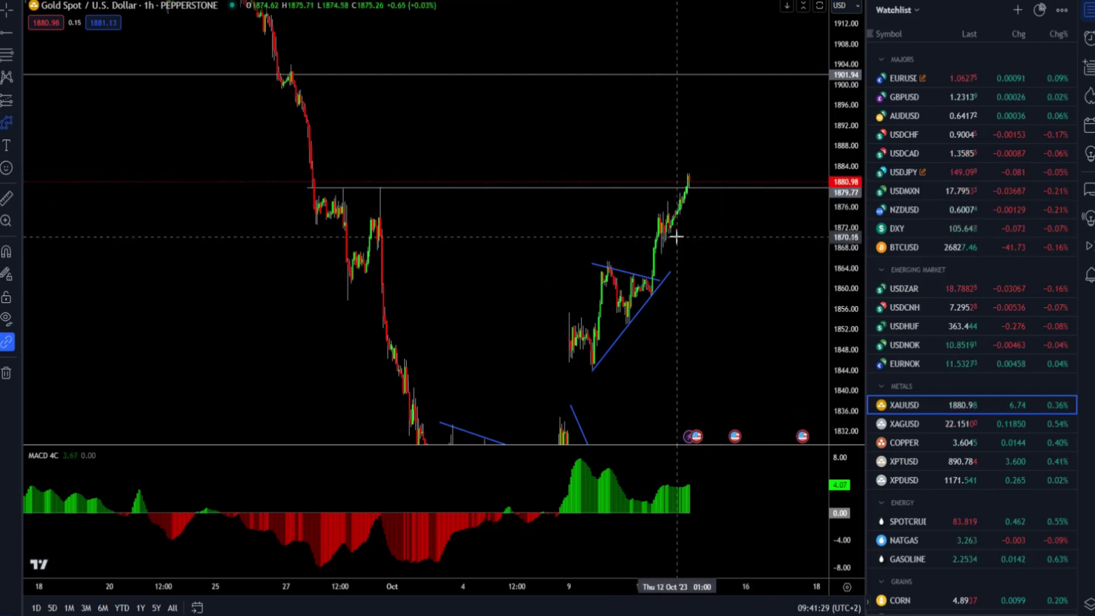
{"action": "scroll", "coordinate": [667, 245], "scroll_direction": "up", "scroll_amount": 3}
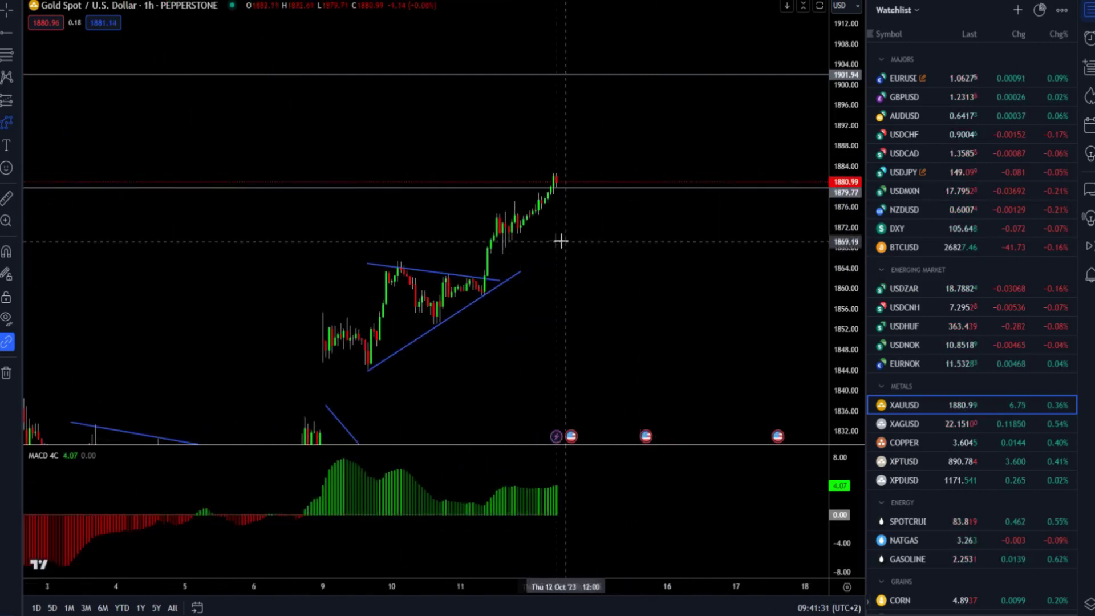
{"action": "left_click", "coordinate": [500, 254]}
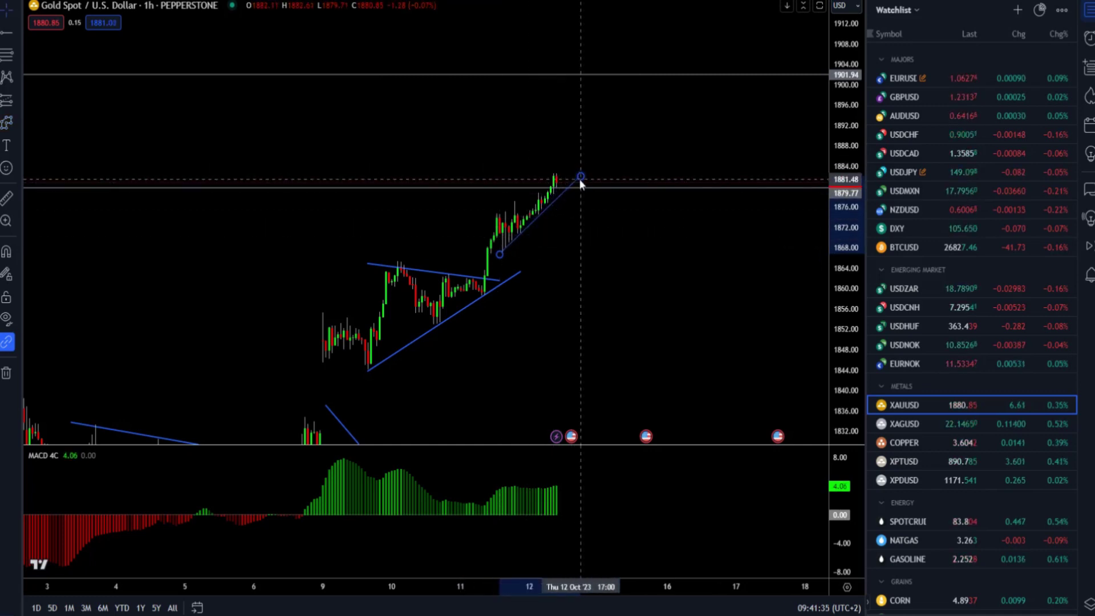
{"action": "double_click", "coordinate": [581, 178]}
{"action": "left_click", "coordinate": [638, 232]}
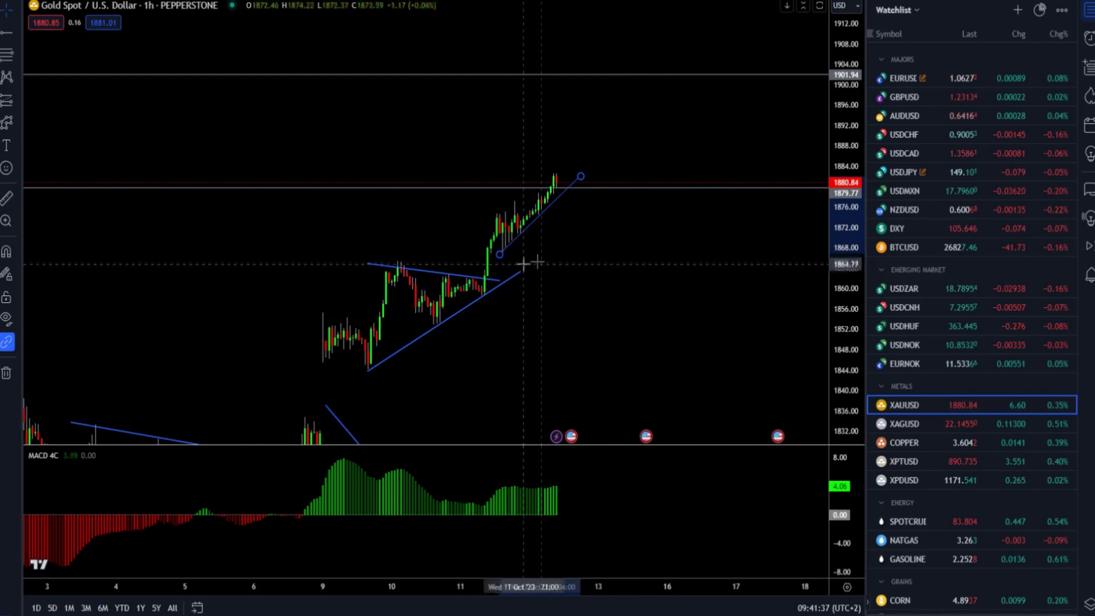
Extend the rising trendline beneath the gold triangle up to about the 1879.77 level.
{"action": "left_click_drag", "start_coordinate": [590, 238], "coordinate": [643, 189]}
{"action": "scroll", "coordinate": [566, 56], "scroll_direction": "down", "scroll_amount": 2}
{"action": "scroll", "coordinate": [570, 62], "scroll_direction": "down", "scroll_amount": 2}
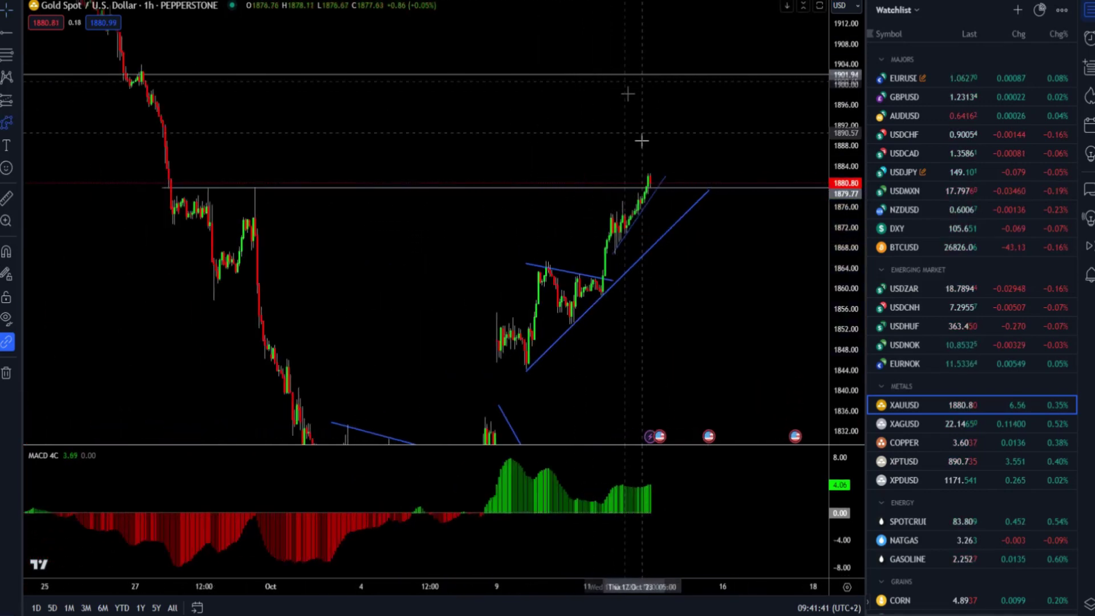
Sketch a bullish gold path that consolidates around 1877 above the rising trendline and climbs in waves to just above 1901.94.
{"action": "left_click", "coordinate": [671, 192]}
{"action": "left_click", "coordinate": [672, 204]}
{"action": "left_click", "coordinate": [680, 195]}
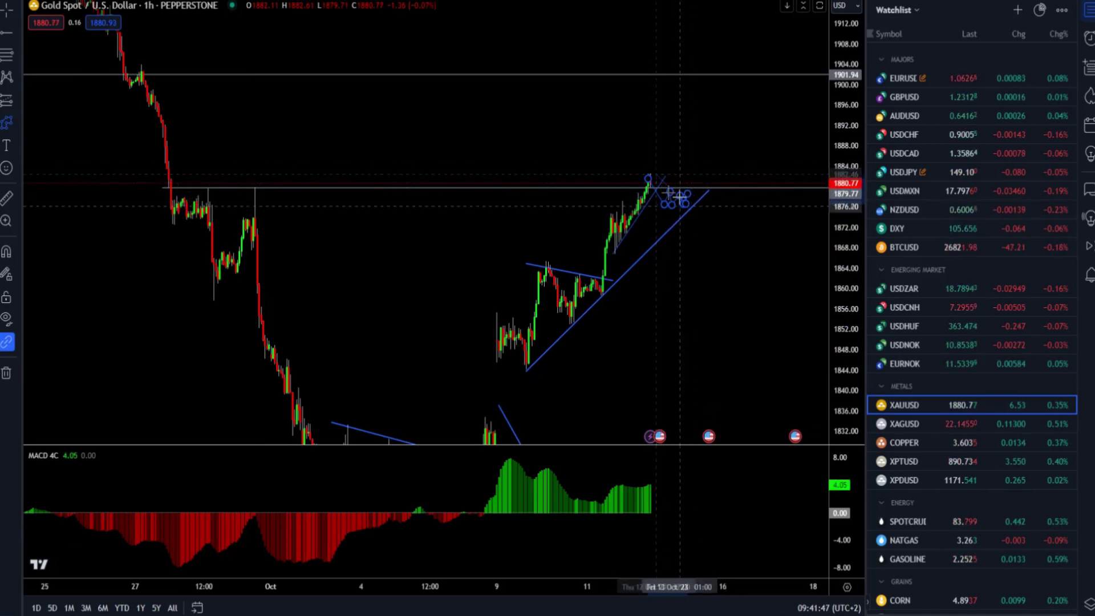
{"action": "left_click", "coordinate": [701, 169]}
{"action": "left_click", "coordinate": [711, 124]}
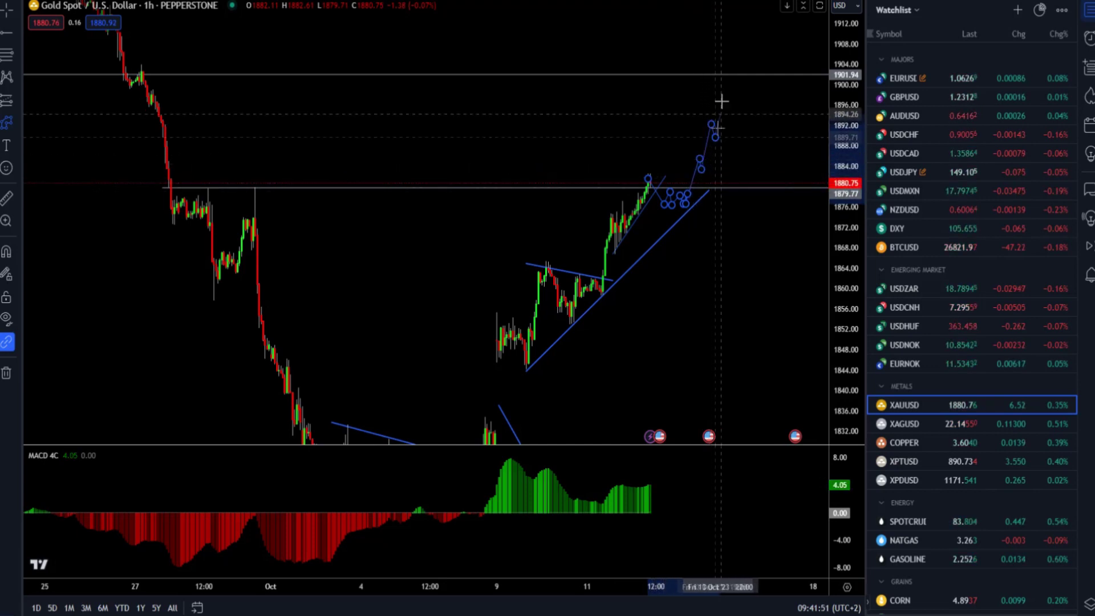
{"action": "left_click", "coordinate": [715, 137]}
{"action": "double_click", "coordinate": [733, 71]}
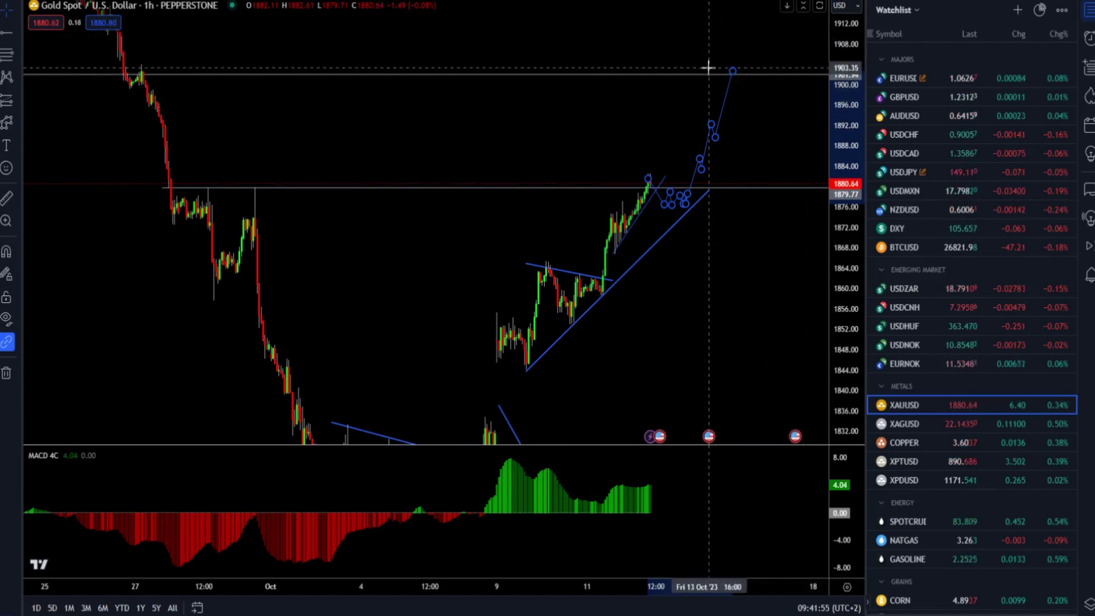
Sketch a bearish gold path breaking the rising trendline to about 1865, bouncing to about 1871, and falling in stages to about 1844.
{"action": "left_click", "coordinate": [646, 147]}
{"action": "left_click", "coordinate": [652, 179]}
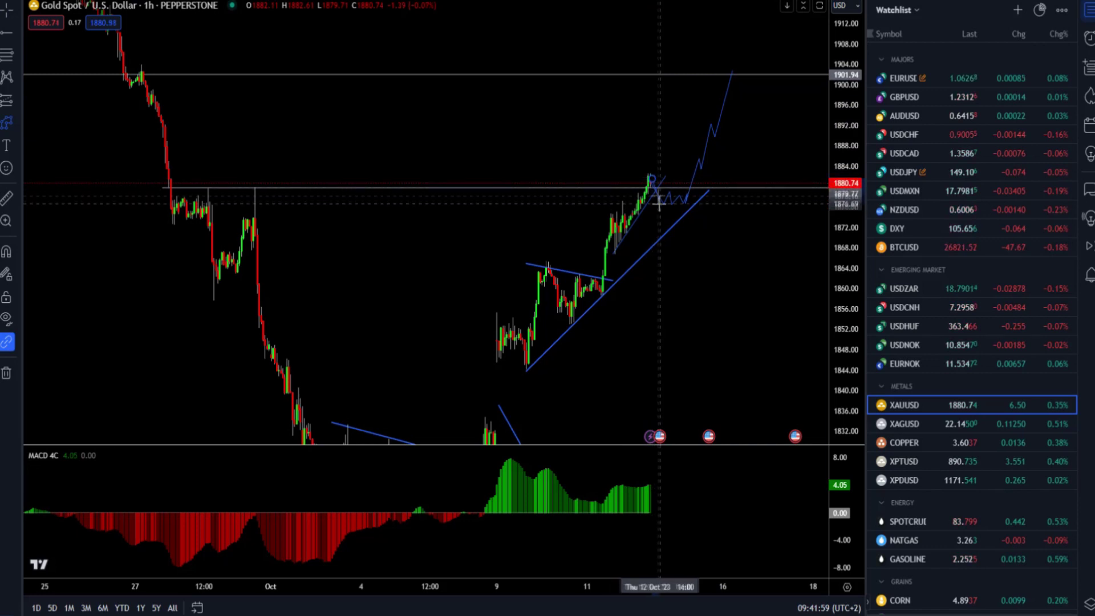
{"action": "left_click", "coordinate": [670, 264]}
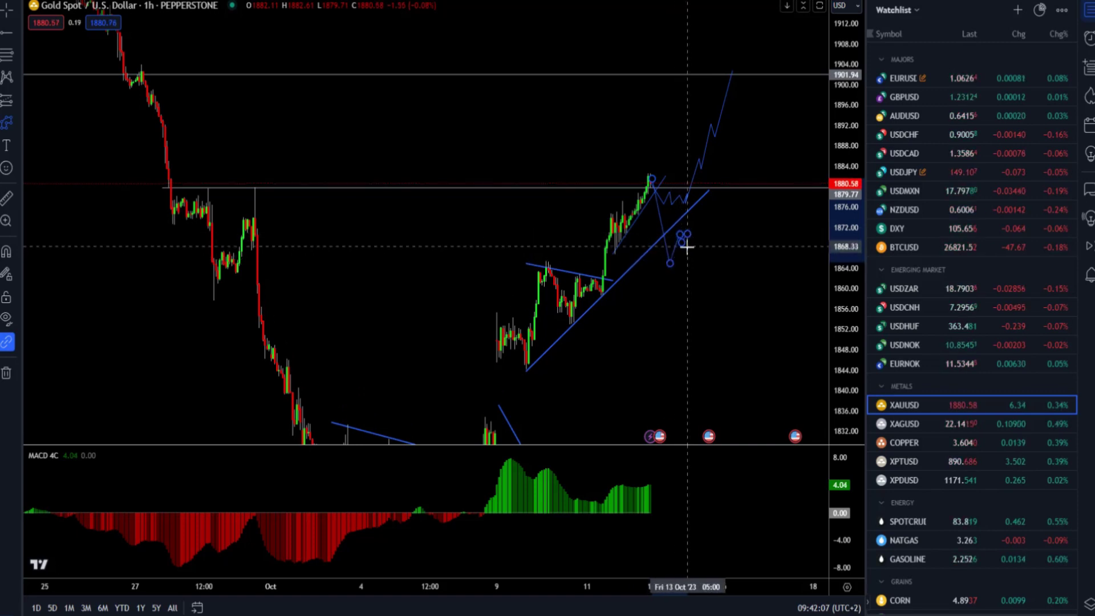
{"action": "left_click", "coordinate": [707, 264]}
{"action": "left_click", "coordinate": [709, 279]}
{"action": "left_click", "coordinate": [712, 290]}
{"action": "left_click", "coordinate": [716, 297]}
{"action": "left_click", "coordinate": [731, 292]}
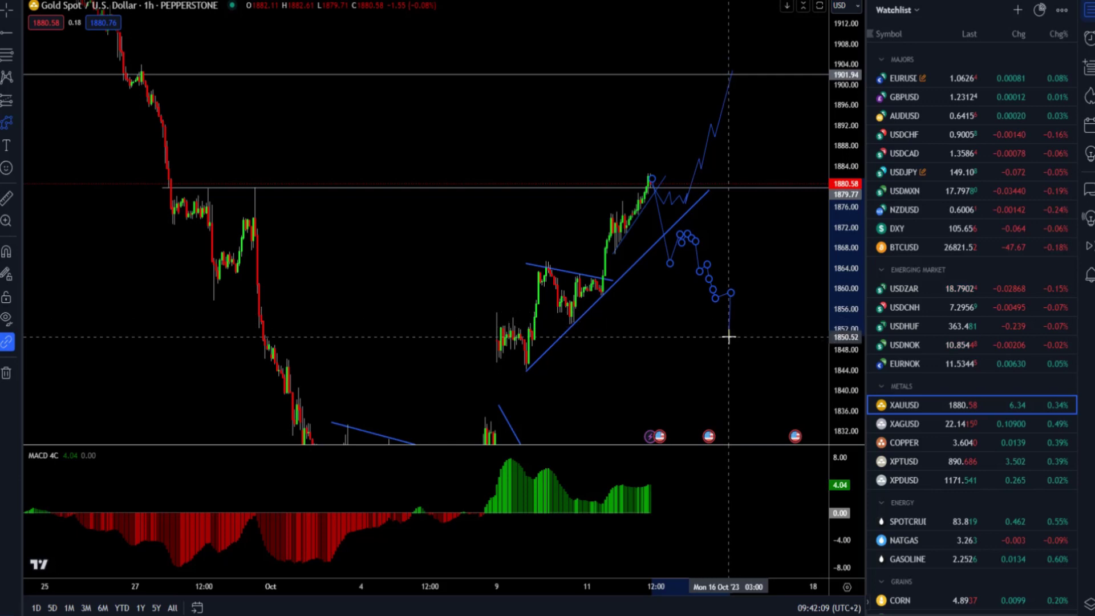
{"action": "double_click", "coordinate": [736, 369]}
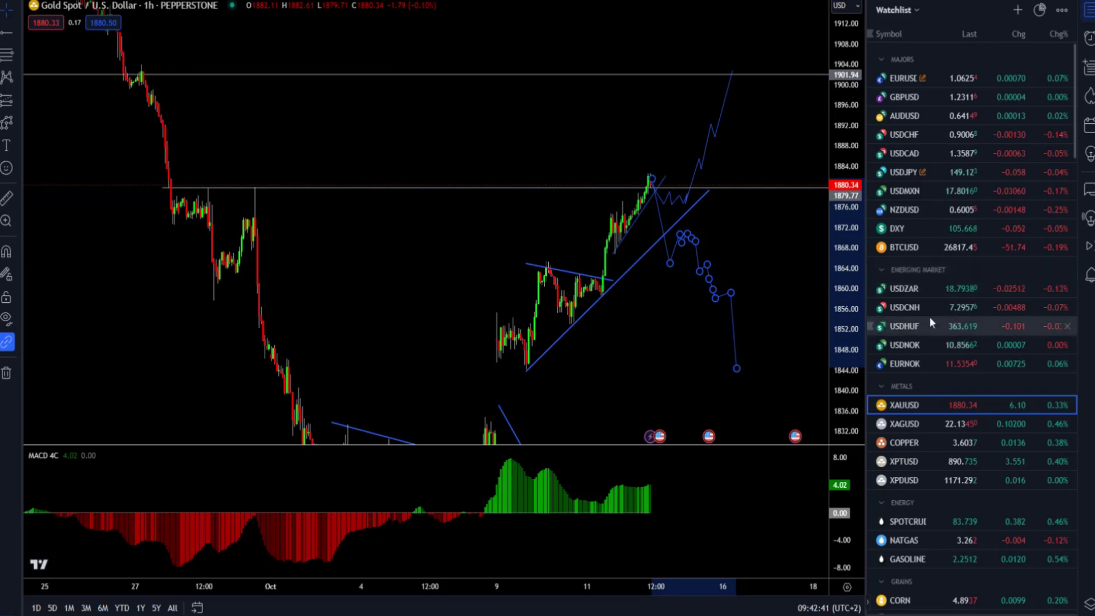
Switch the chart to spot crude oil and bring the triangle's breakdown and the blue demand zone near 83 into focus.
{"action": "scroll", "coordinate": [931, 323], "scroll_direction": "down", "scroll_amount": 2}
{"action": "left_click", "coordinate": [913, 459]}
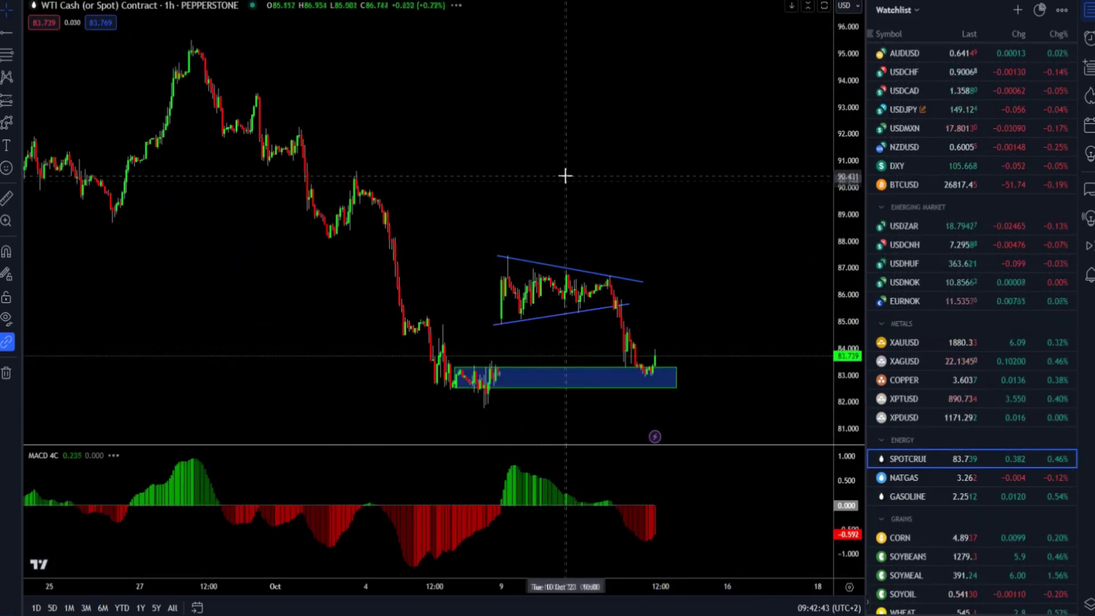
{"action": "left_click_drag", "start_coordinate": [583, 157], "coordinate": [635, 102]}
{"action": "left_click_drag", "start_coordinate": [842, 285], "coordinate": [843, 143]}
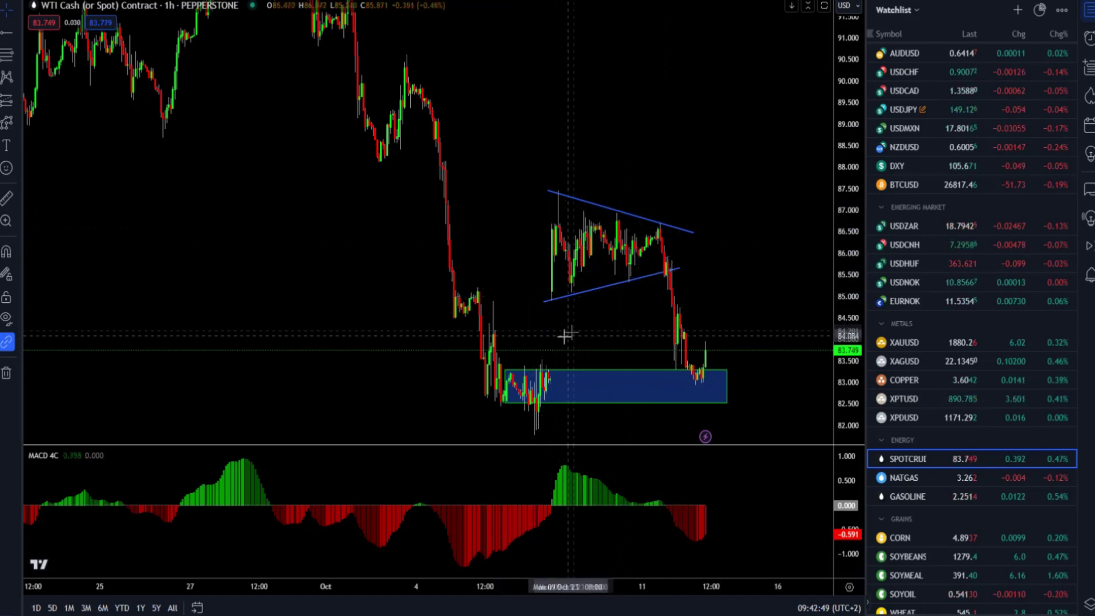
{"action": "left_click", "coordinate": [669, 274]}
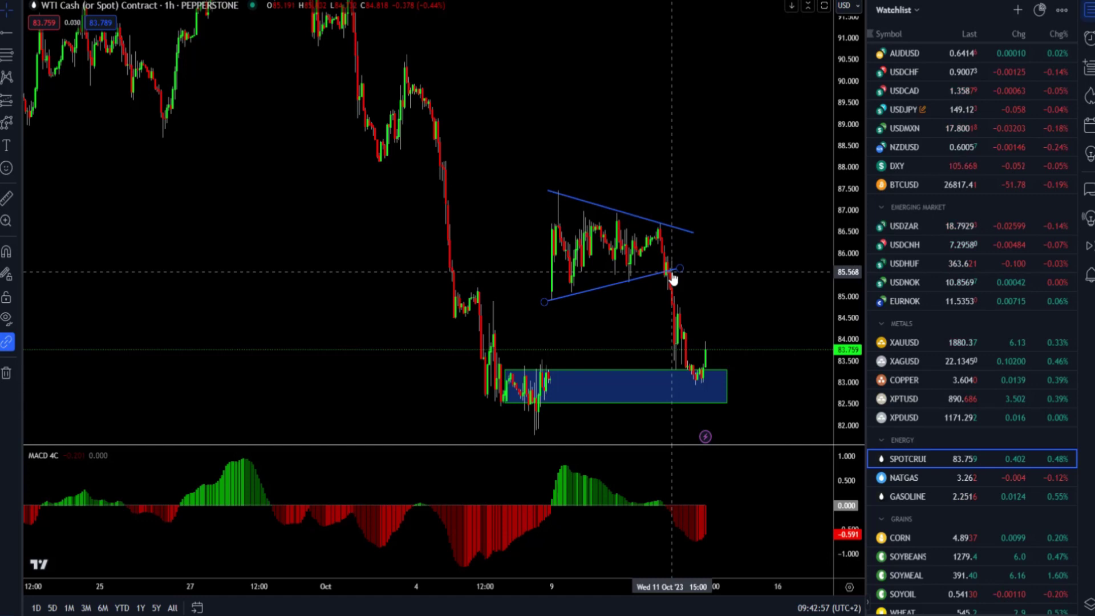
{"action": "left_click", "coordinate": [674, 274]}
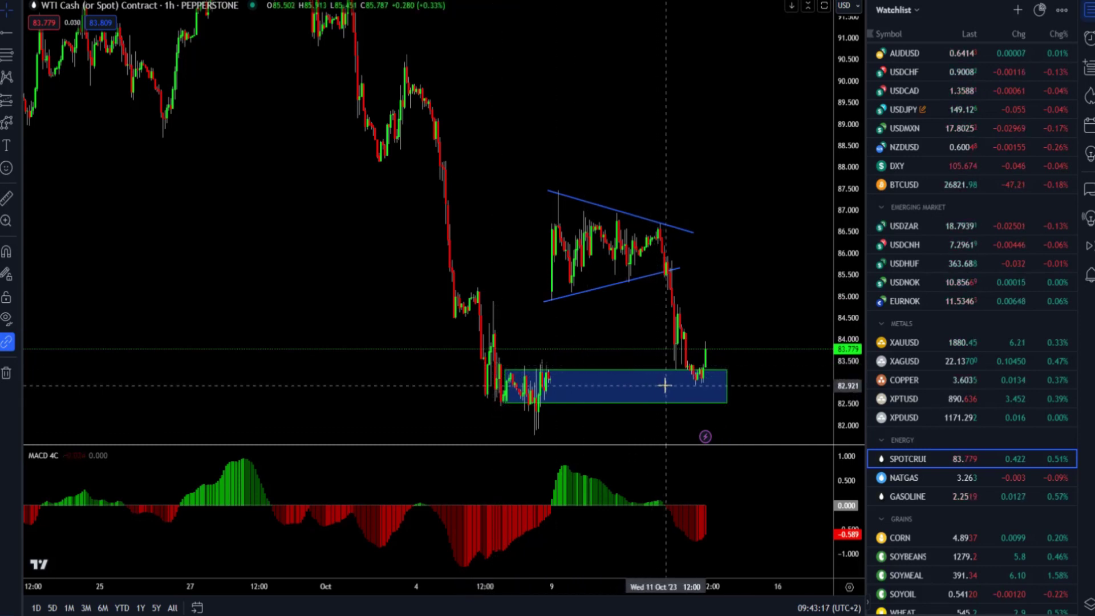
Sketch a bullish crude path from the latest candle up to about 84.7, with a small pullback and a rise to about 85.1.
{"action": "scroll", "coordinate": [592, 352], "scroll_direction": "up", "scroll_amount": 2}
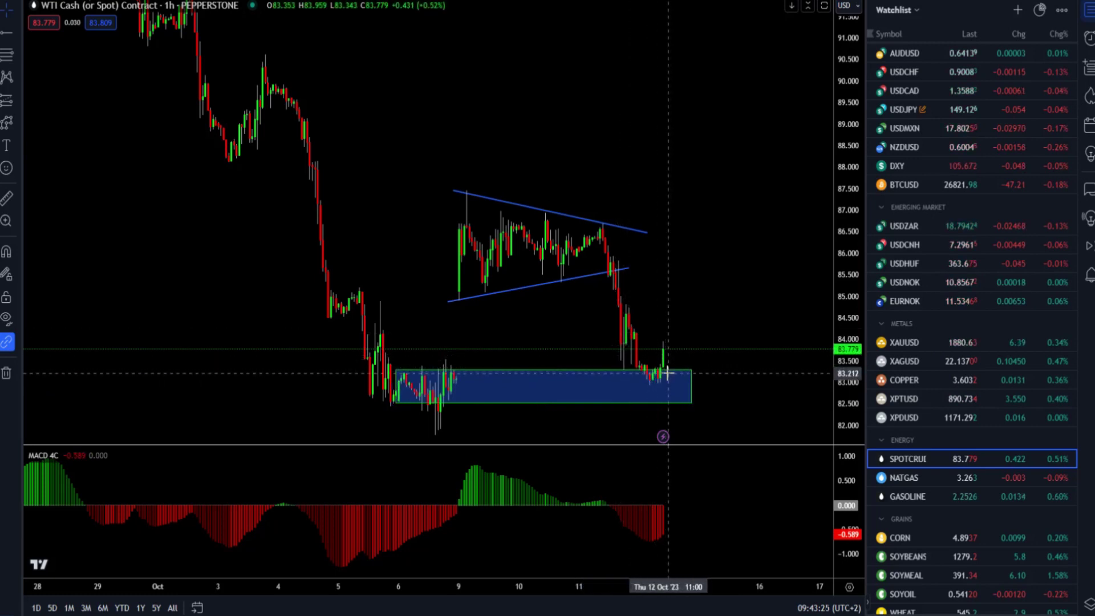
{"action": "scroll", "coordinate": [677, 309], "scroll_direction": "up", "scroll_amount": 3}
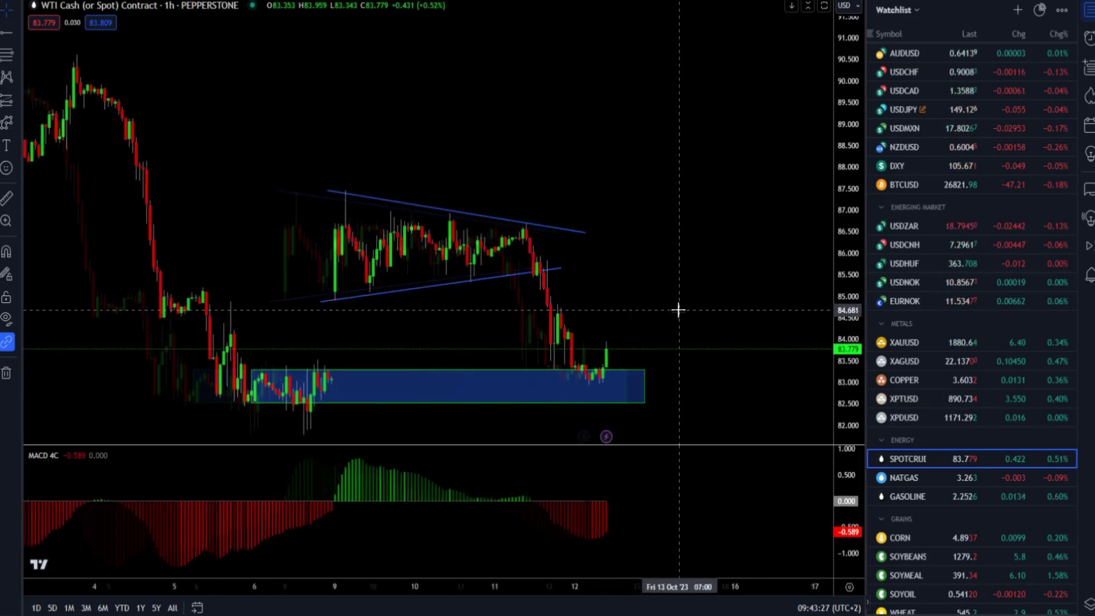
{"action": "scroll", "coordinate": [657, 166], "scroll_direction": "down", "scroll_amount": 3}
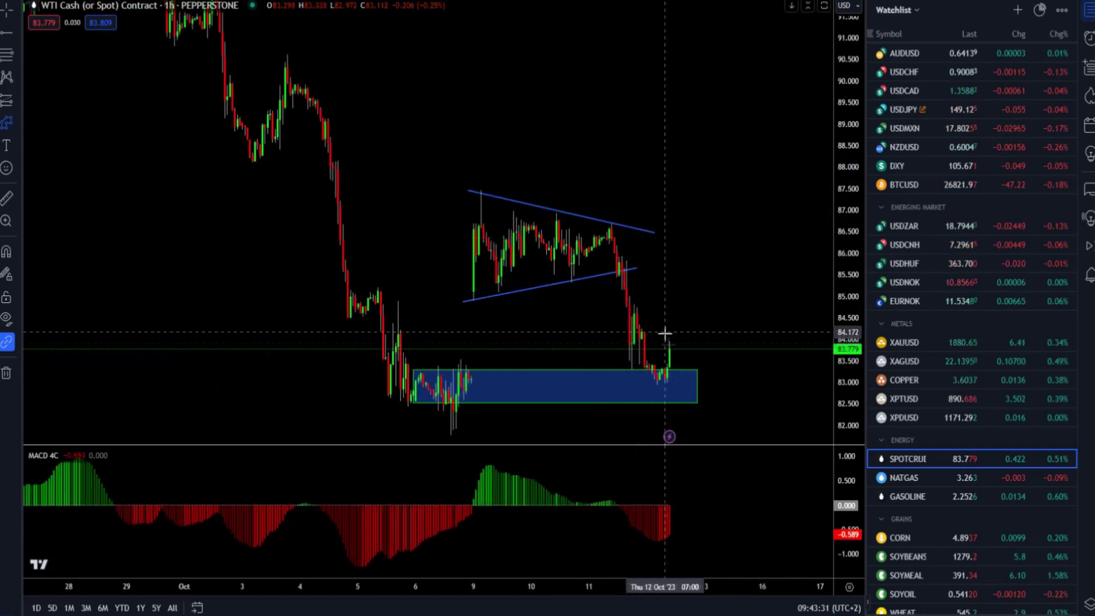
{"action": "left_click", "coordinate": [685, 308]}
{"action": "left_click", "coordinate": [695, 320]}
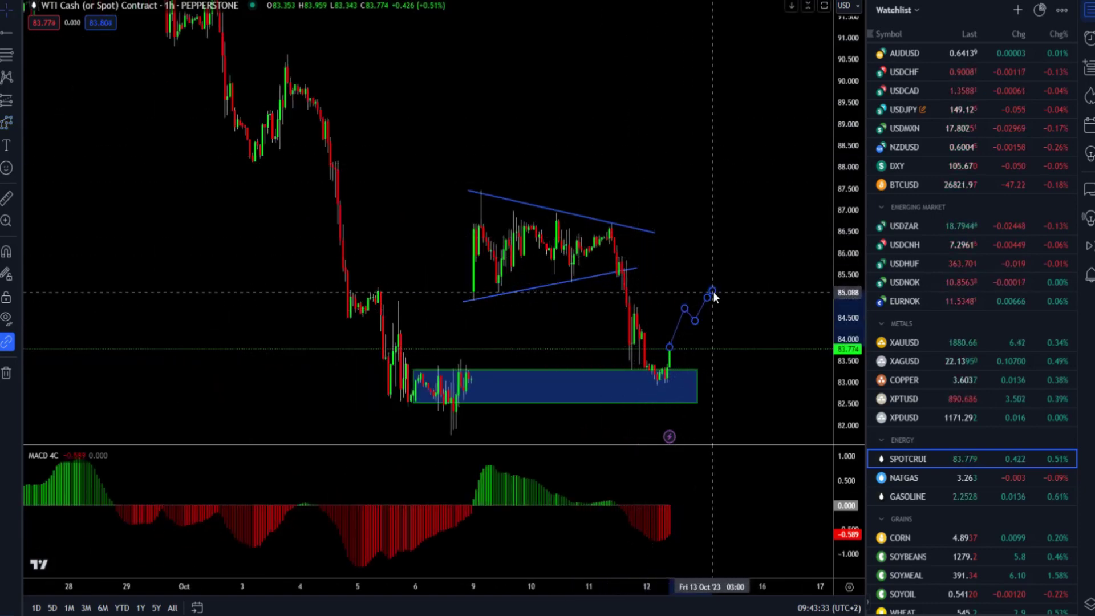
{"action": "key", "text": "Escape"}
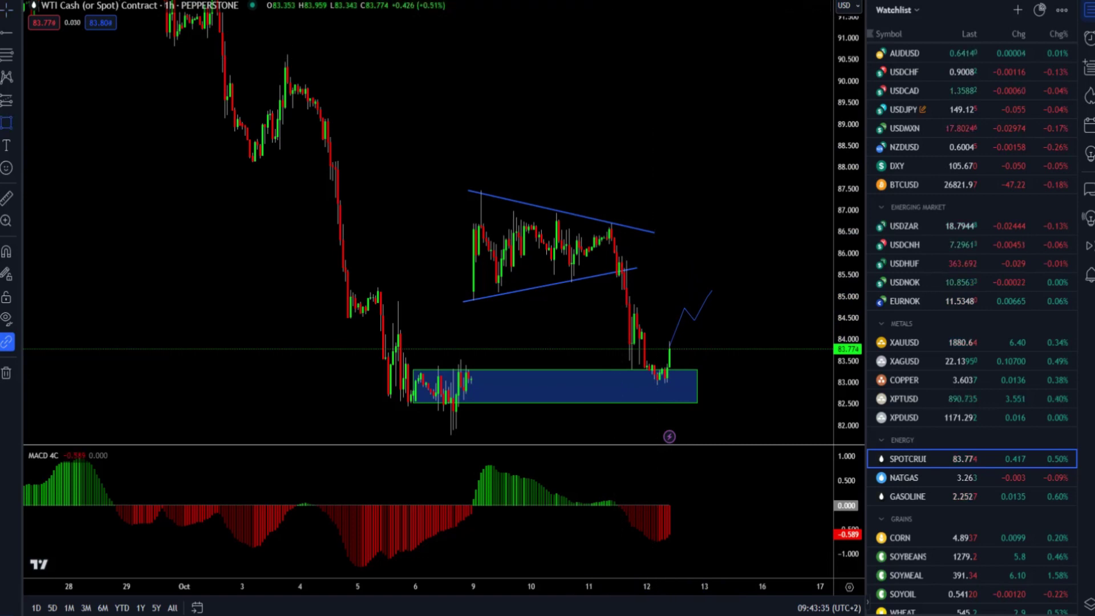
Mark a rectangular supply zone beneath the crude triangle, from about 85.0 to 85.4, extending to the end of the bullish path.
{"action": "left_click", "coordinate": [473, 296]}
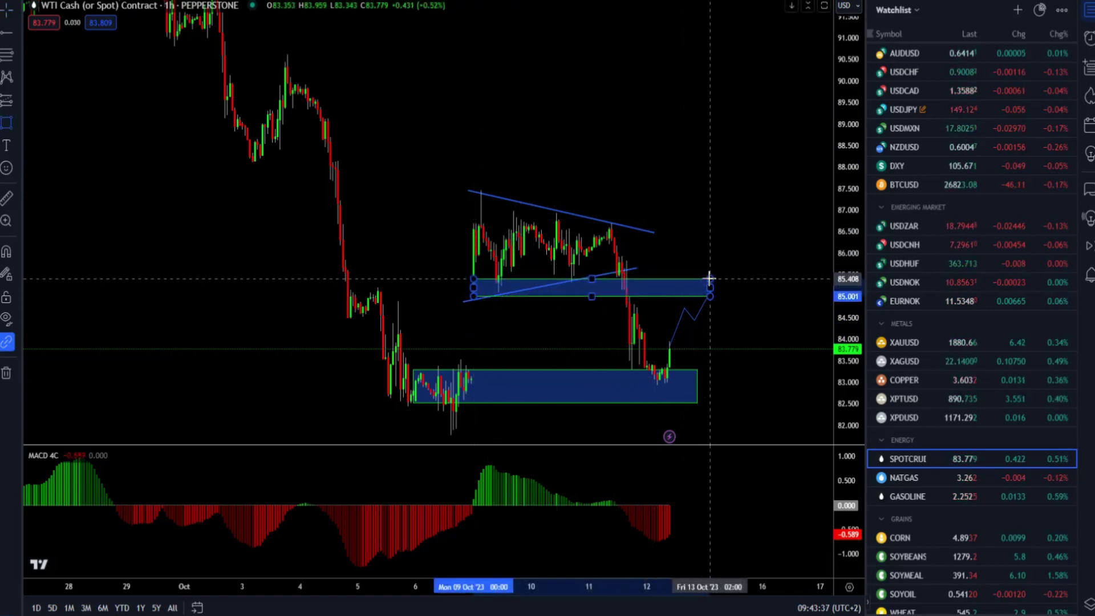
{"action": "left_click", "coordinate": [710, 296]}
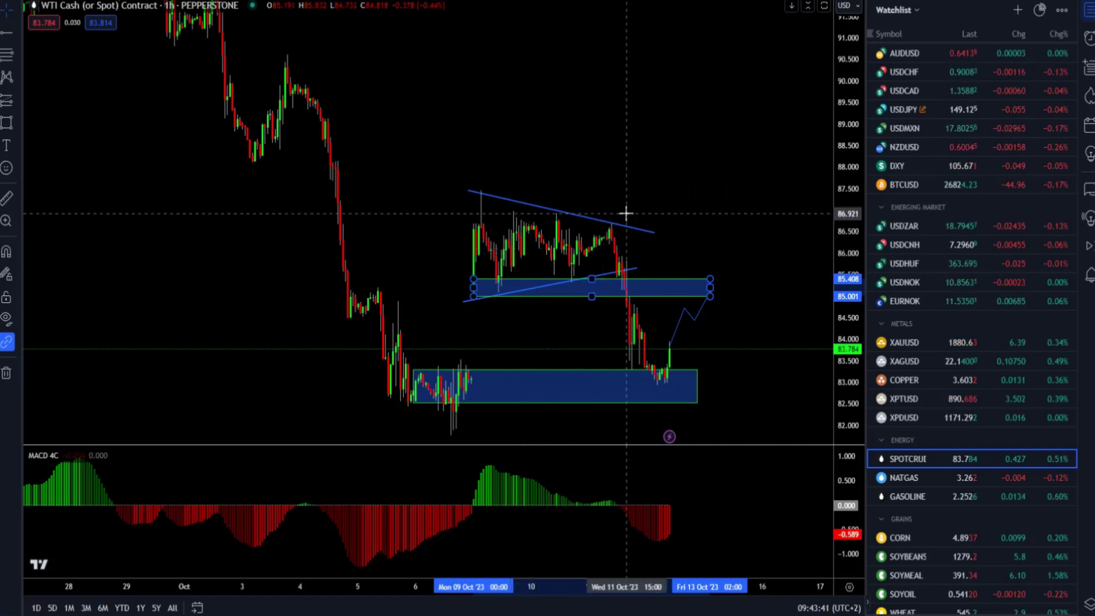
Sketch a bearish crude path through the demand zone to about 81.4, consolidating near 82 and dropping to about 80.2.
{"action": "left_click_drag", "start_coordinate": [721, 208], "coordinate": [745, 91]}
{"action": "left_click", "coordinate": [622, 2]}
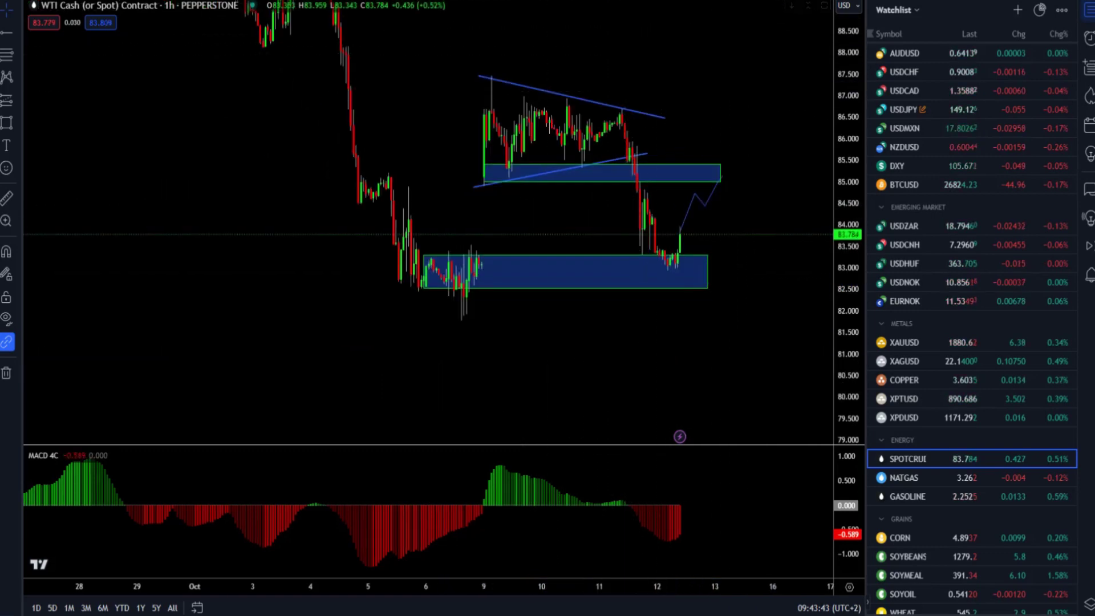
{"action": "left_click", "coordinate": [687, 236]}
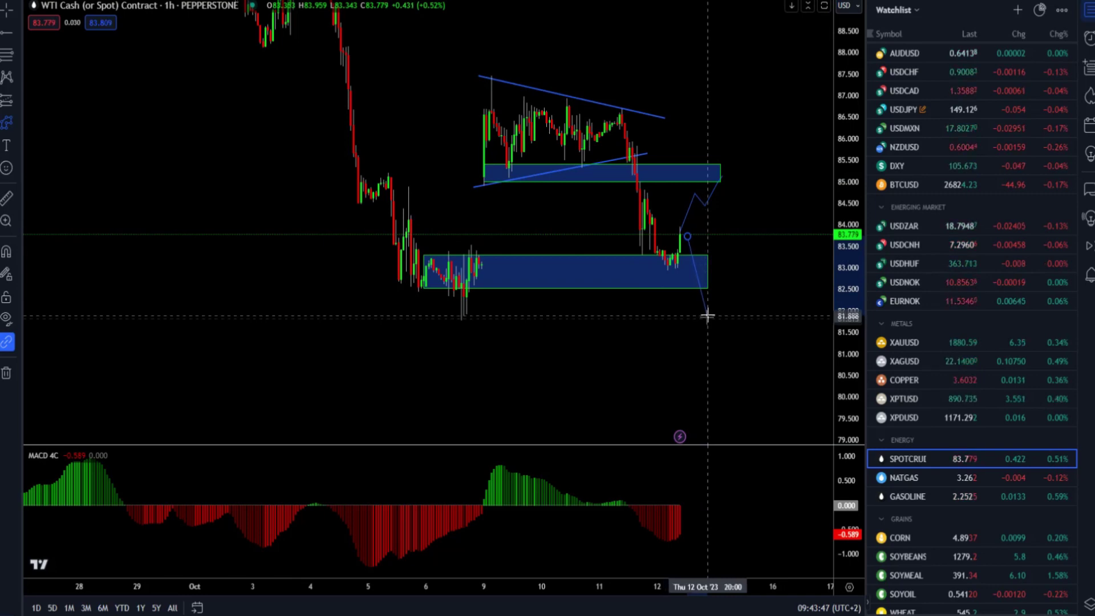
{"action": "left_click", "coordinate": [712, 337]}
{"action": "left_click", "coordinate": [720, 307]}
{"action": "left_click", "coordinate": [725, 326]}
{"action": "left_click", "coordinate": [733, 311]}
{"action": "left_click", "coordinate": [740, 328]}
{"action": "left_click", "coordinate": [747, 313]}
{"action": "left_click", "coordinate": [762, 307]}
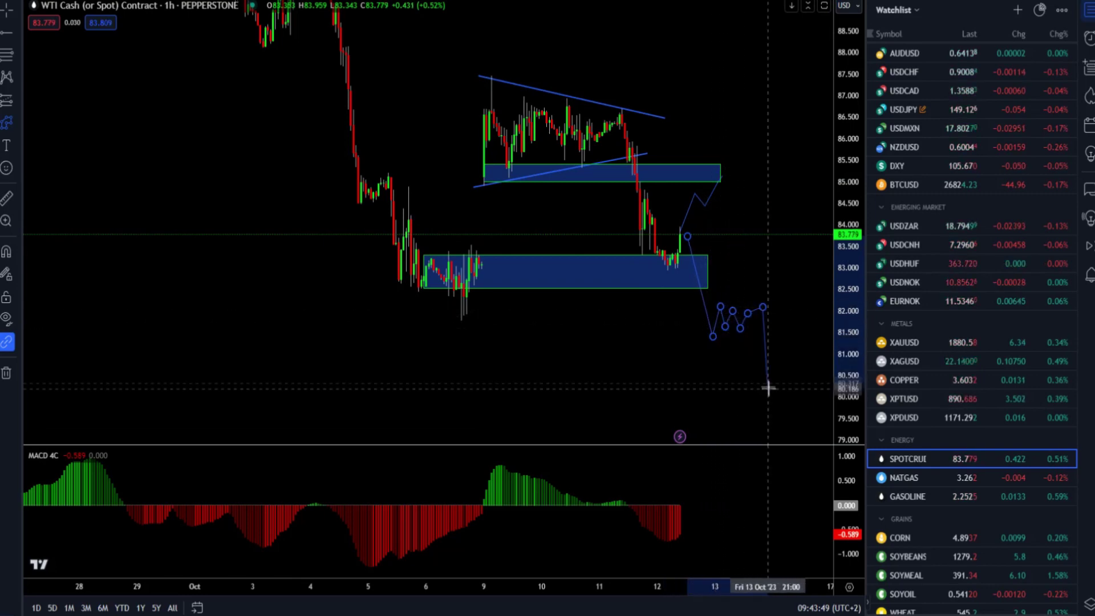
{"action": "double_click", "coordinate": [768, 389]}
Extend the end of the bearish crude path down to about 78.8, near the August lows.
{"action": "scroll", "coordinate": [810, 240], "scroll_direction": "down", "scroll_amount": 3}
{"action": "left_click_drag", "start_coordinate": [847, 240], "coordinate": [846, 356]}
{"action": "scroll", "coordinate": [703, 349], "scroll_direction": "down", "scroll_amount": 6}
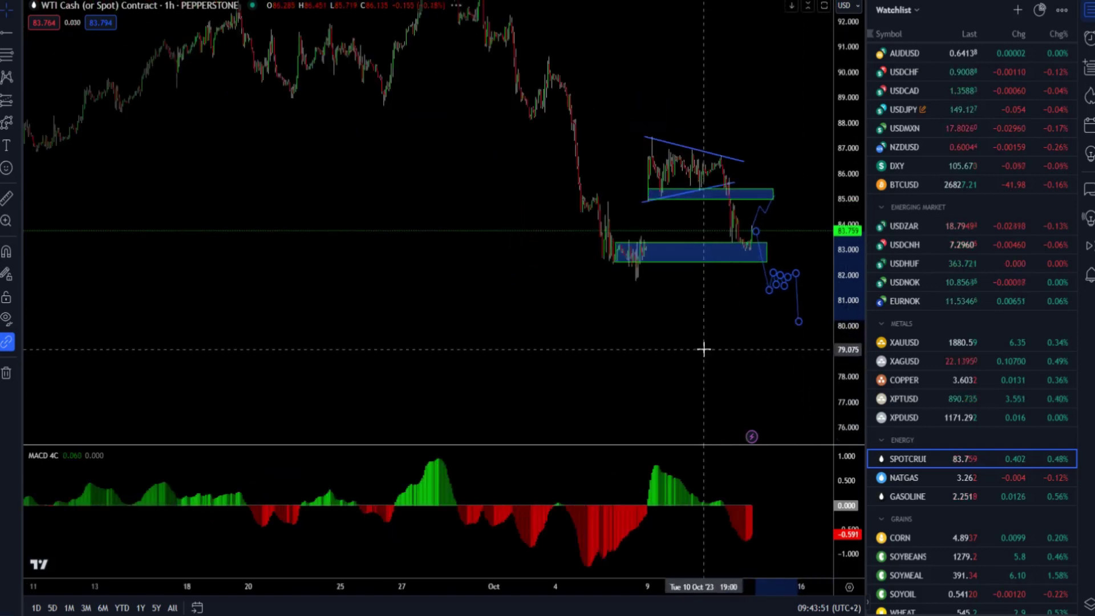
{"action": "scroll", "coordinate": [703, 349], "scroll_direction": "down", "scroll_amount": 2}
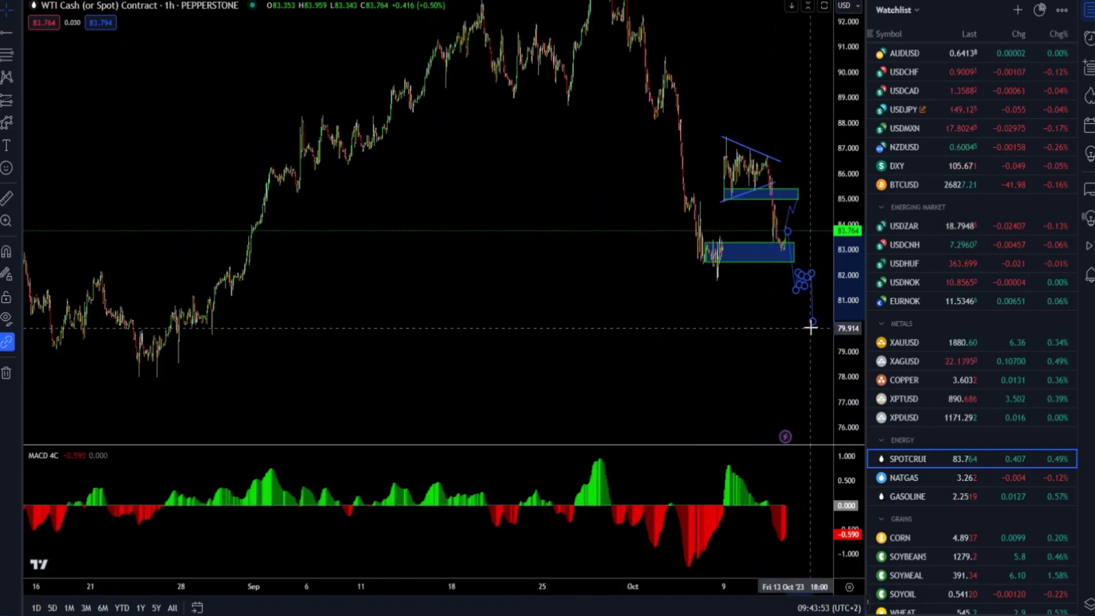
{"action": "scroll", "coordinate": [335, 379], "scroll_direction": "down", "scroll_amount": 2}
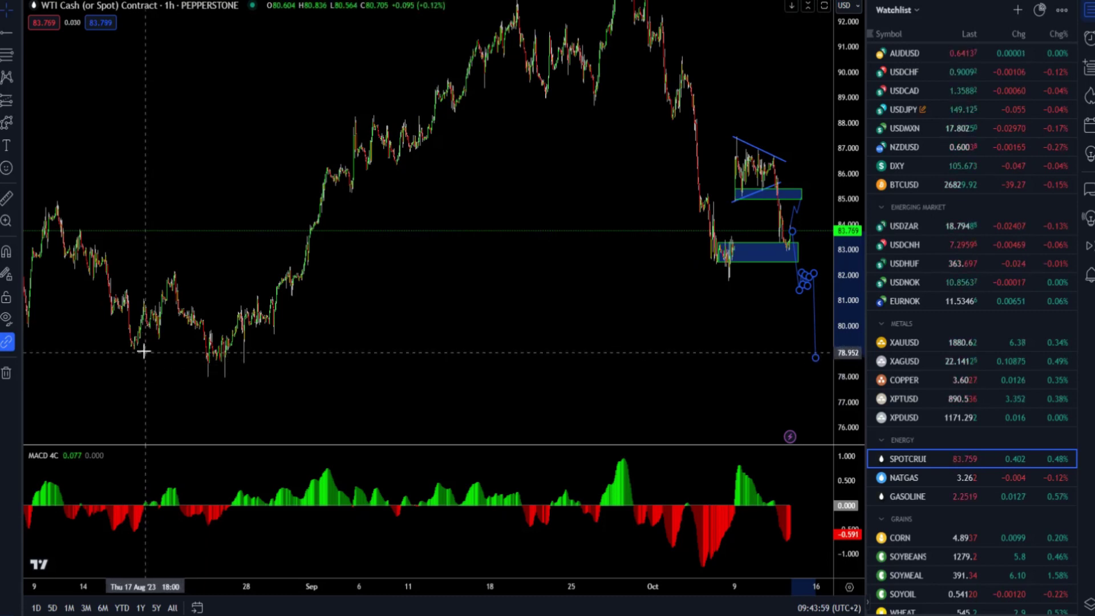
{"action": "scroll", "coordinate": [484, 320], "scroll_direction": "up", "scroll_amount": 3}
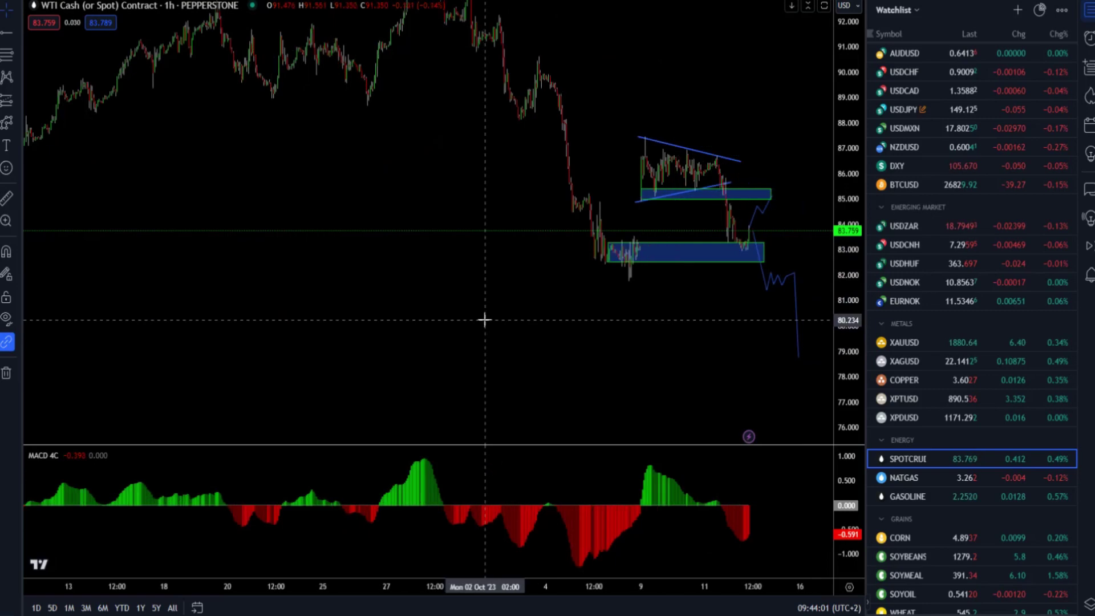
{"action": "scroll", "coordinate": [484, 320], "scroll_direction": "up", "scroll_amount": 4}
{"action": "left_click_drag", "start_coordinate": [686, 77], "coordinate": [648, 108]}
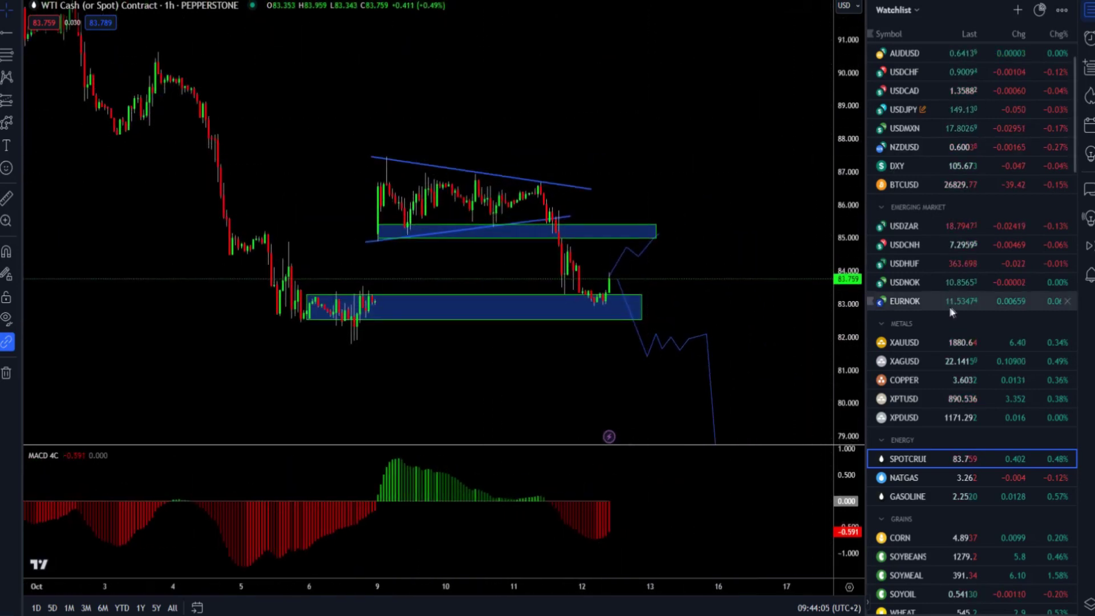
Switch the chart to BTCUSD and examine the two blue supply zones and the horizontal levels at 27180.82, 25973.53 and 25366.86.
{"action": "scroll", "coordinate": [949, 306], "scroll_direction": "up", "scroll_amount": 1}
{"action": "left_click", "coordinate": [958, 251]}
{"action": "scroll", "coordinate": [579, 348], "scroll_direction": "down", "scroll_amount": 4}
{"action": "left_click_drag", "start_coordinate": [843, 171], "coordinate": [843, 273]}
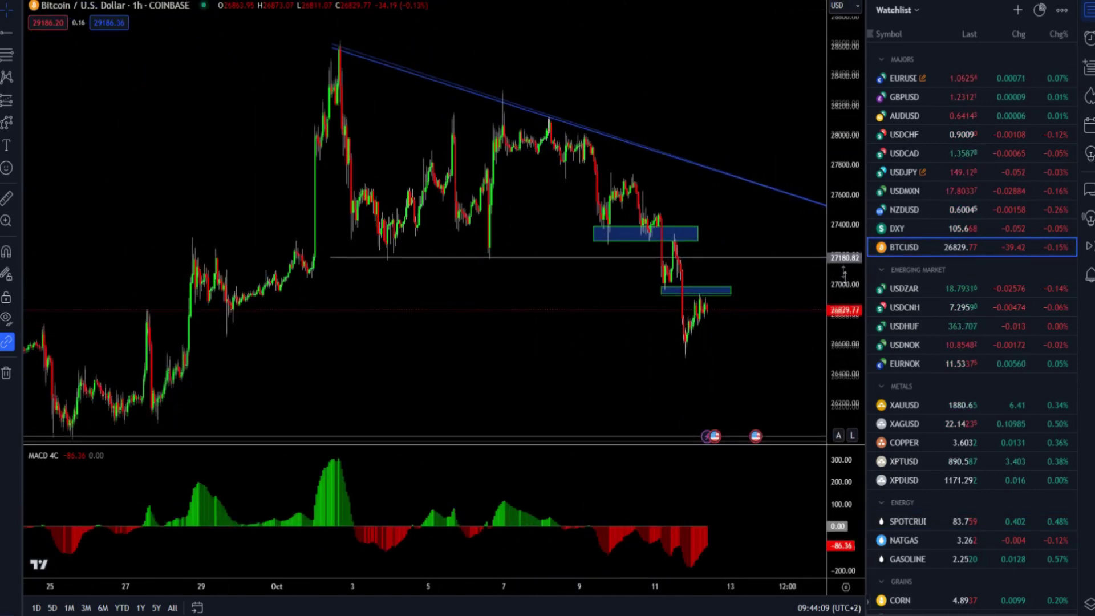
{"action": "scroll", "coordinate": [696, 282], "scroll_direction": "up", "scroll_amount": 2}
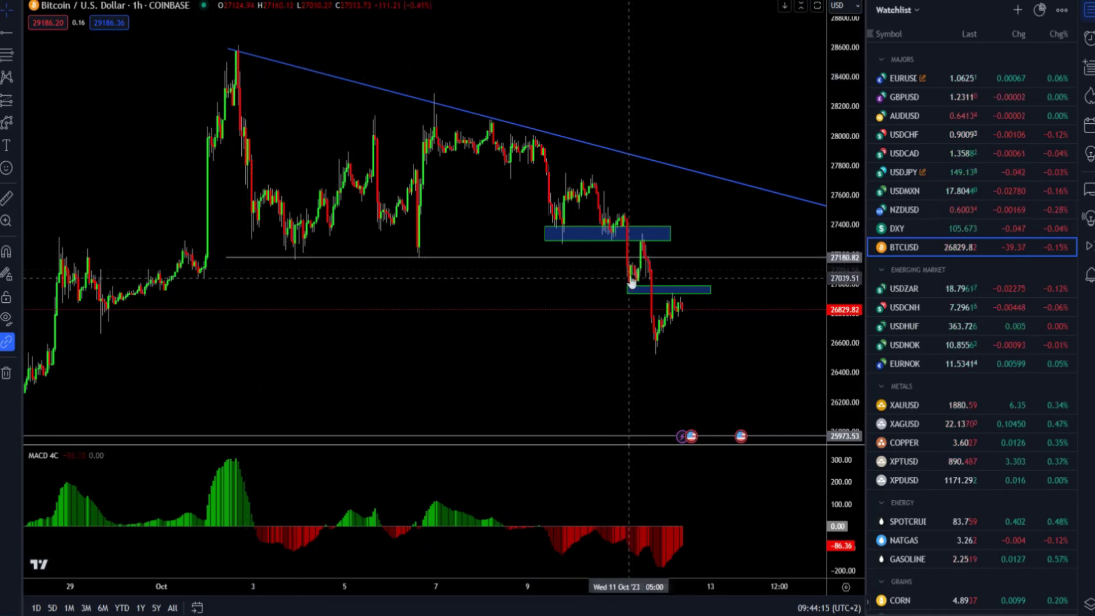
{"action": "scroll", "coordinate": [560, 361], "scroll_direction": "down", "scroll_amount": 2}
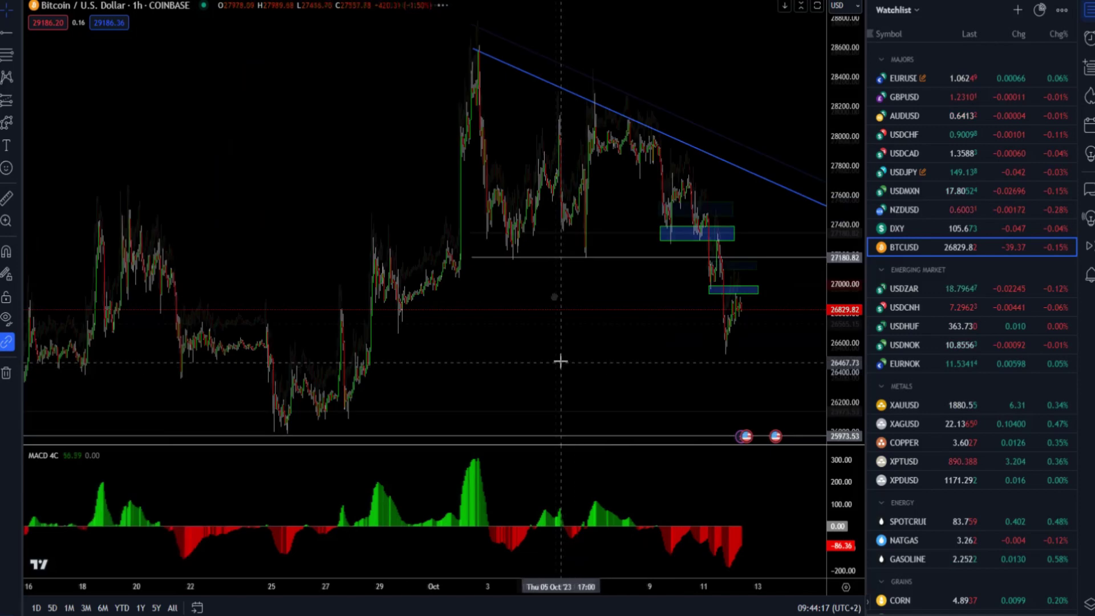
{"action": "scroll", "coordinate": [560, 361], "scroll_direction": "down", "scroll_amount": 3}
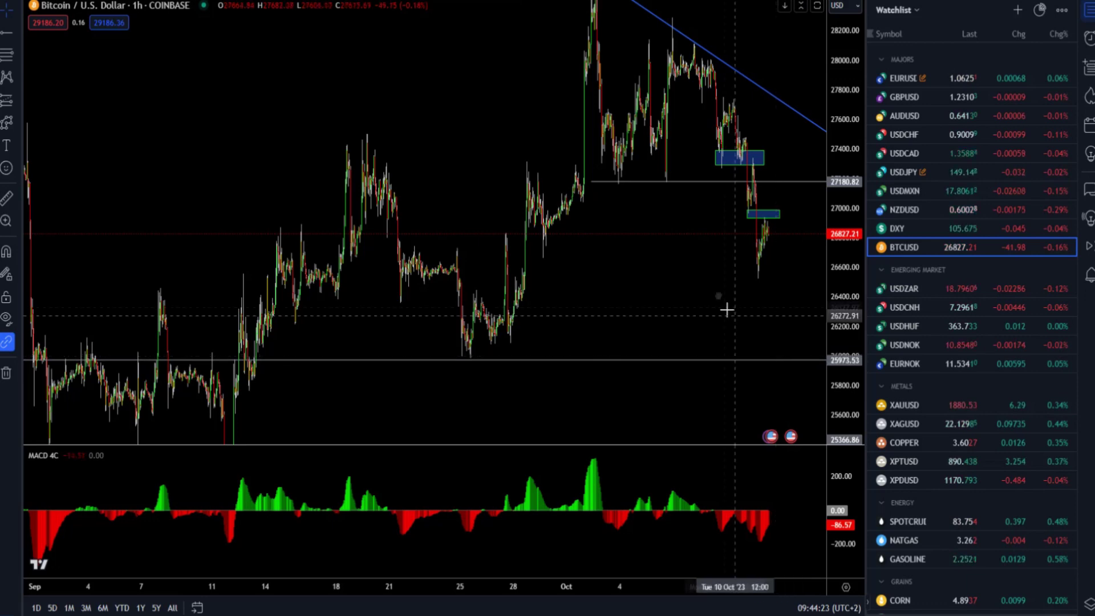
{"action": "left_click_drag", "start_coordinate": [726, 308], "coordinate": [657, 313]}
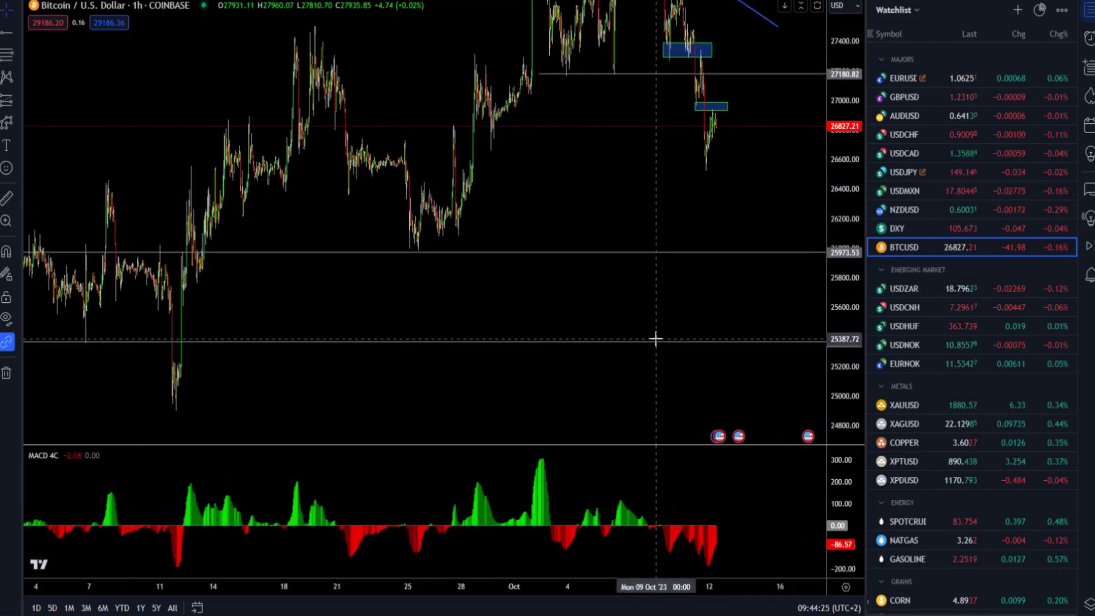
{"action": "left_click_drag", "start_coordinate": [673, 160], "coordinate": [692, 270]}
{"action": "scroll", "coordinate": [699, 331], "scroll_direction": "up", "scroll_amount": 5}
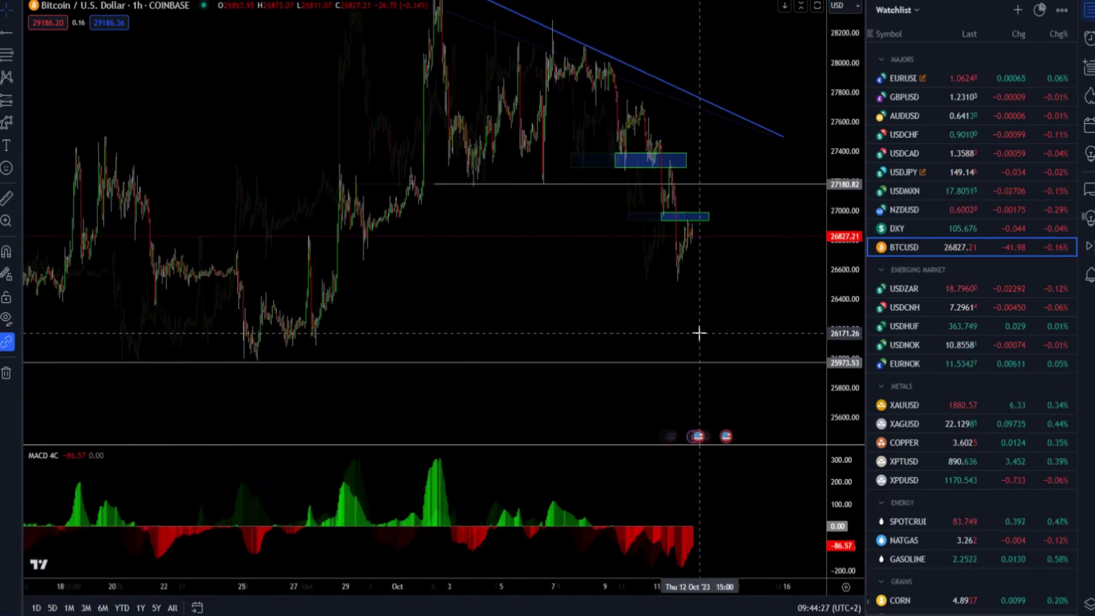
Draw a steeper descending trendline over Bitcoin's recent highs, from about 28052 on 9 October to about 26866 on 14 October.
{"action": "left_click_drag", "start_coordinate": [445, 255], "coordinate": [388, 275]}
{"action": "left_click", "coordinate": [16, 32]}
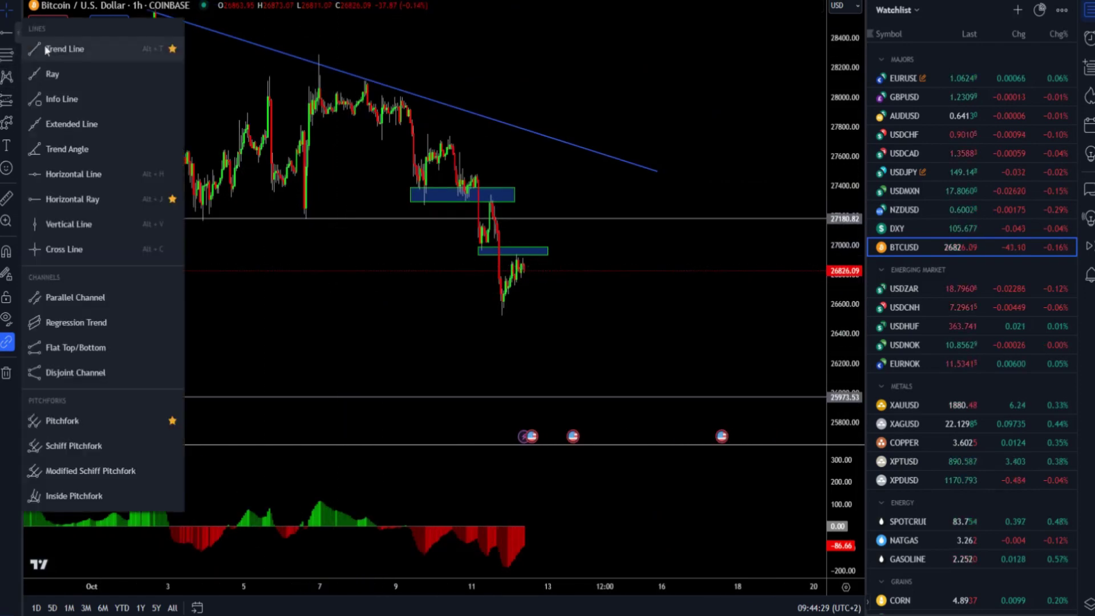
{"action": "left_click", "coordinate": [57, 46]}
{"action": "left_click", "coordinate": [400, 89]}
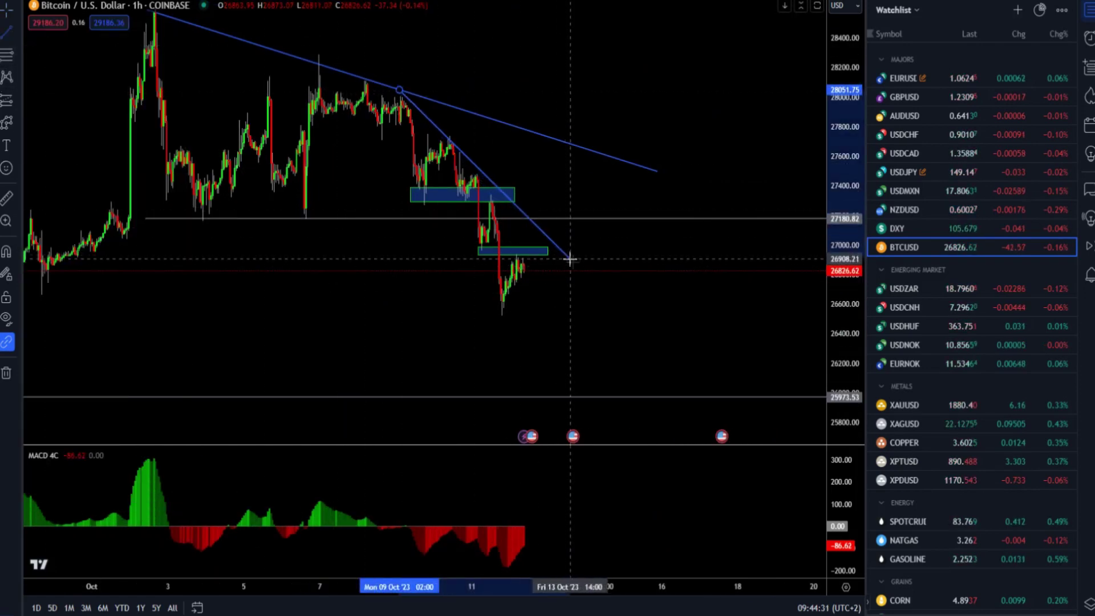
{"action": "left_click", "coordinate": [588, 266]}
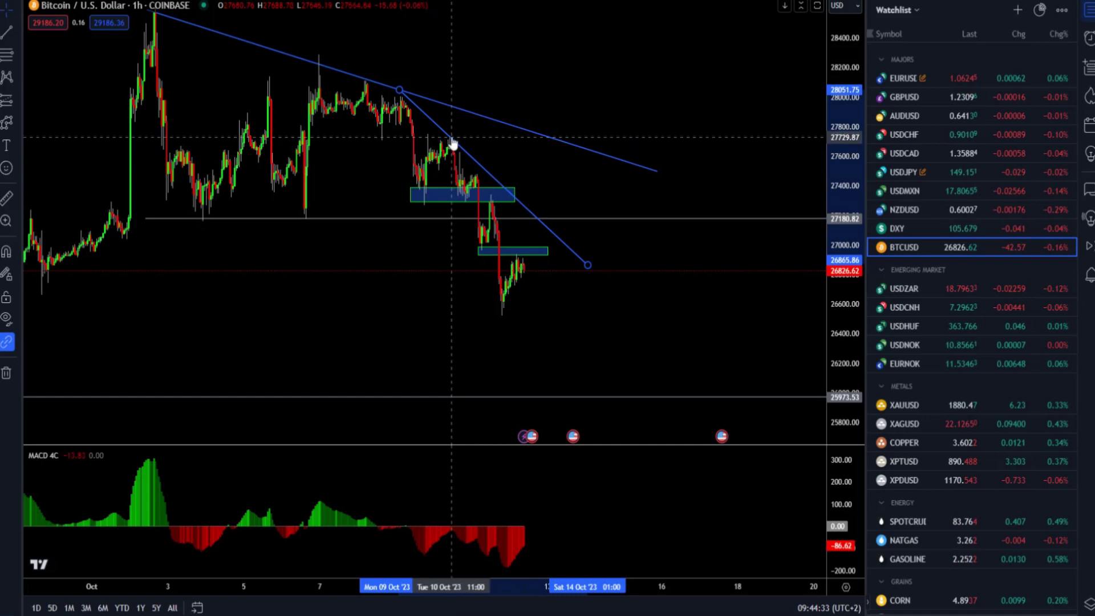
Sketch a bearish Bitcoin path from about 26900 below the lower supply zone, pausing near 26750 and falling to about 26030, just above the 25973.53 level.
{"action": "scroll", "coordinate": [456, 147], "scroll_direction": "down", "scroll_amount": 2}
{"action": "scroll", "coordinate": [530, 239], "scroll_direction": "up", "scroll_amount": 1}
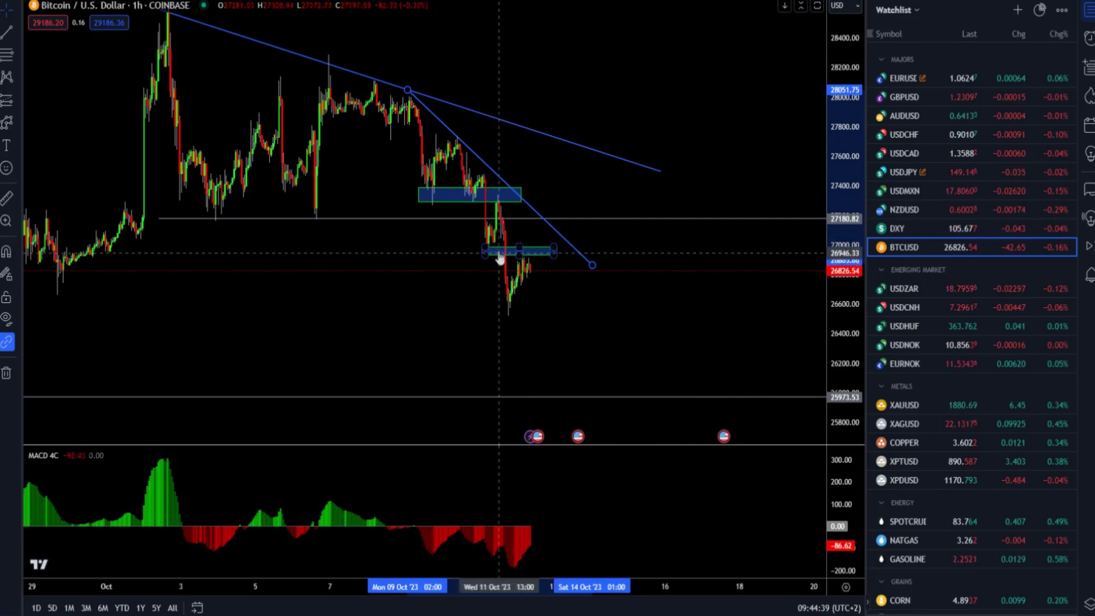
{"action": "scroll", "coordinate": [533, 308], "scroll_direction": "down", "scroll_amount": 2}
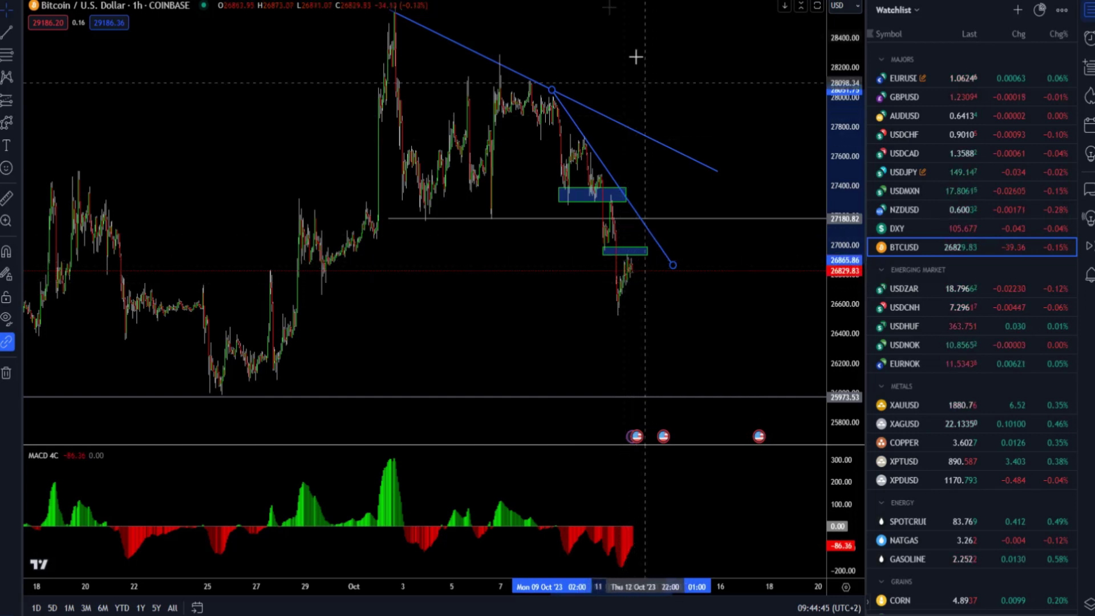
{"action": "left_click", "coordinate": [645, 2]}
{"action": "left_click", "coordinate": [635, 260]}
{"action": "left_click", "coordinate": [641, 285]}
{"action": "left_click", "coordinate": [656, 278]}
{"action": "left_click", "coordinate": [661, 307]}
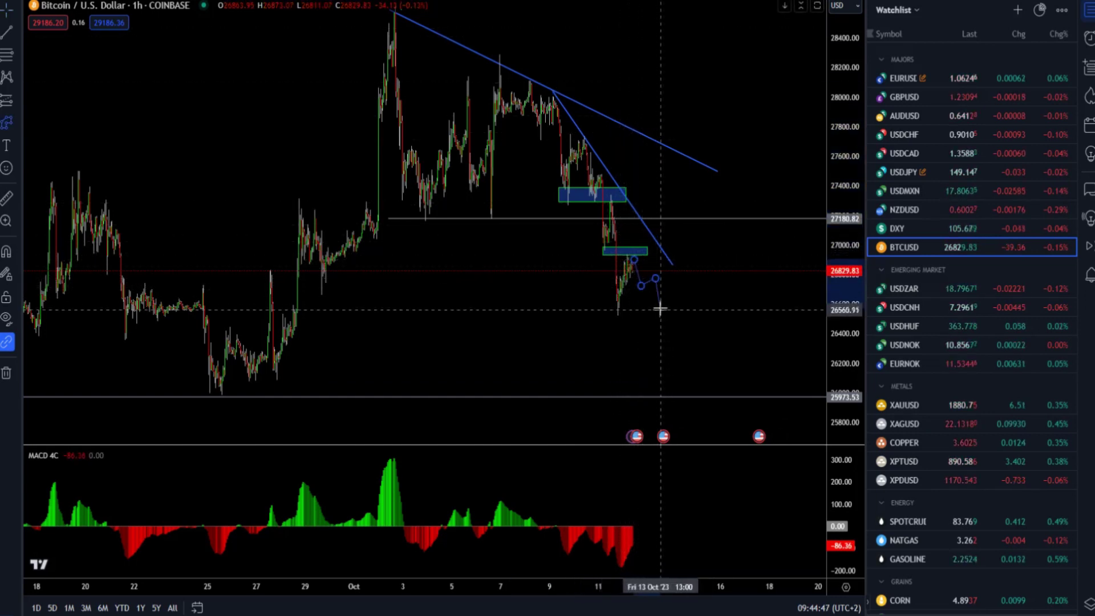
{"action": "left_click", "coordinate": [674, 352]}
{"action": "double_click", "coordinate": [682, 391]}
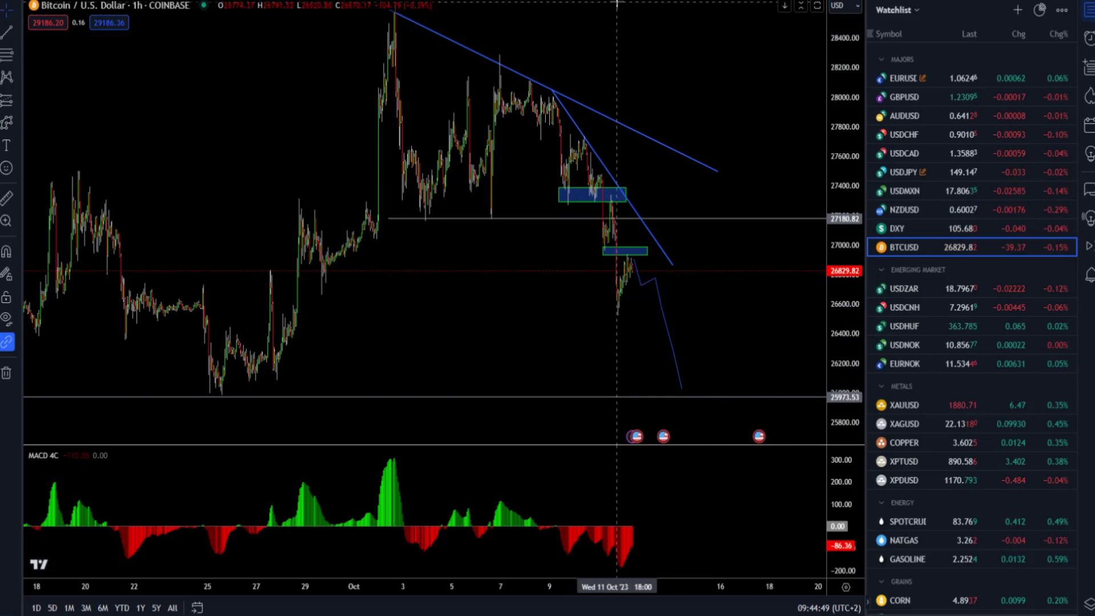
Sketch a bullish Bitcoin path from about 26800 through the steeper trendline to about 27350, consolidating between about 27170 and 27350 above the 27180.82 level.
{"action": "scroll", "coordinate": [625, 259], "scroll_direction": "up", "scroll_amount": 2}
{"action": "left_click", "coordinate": [593, 274]}
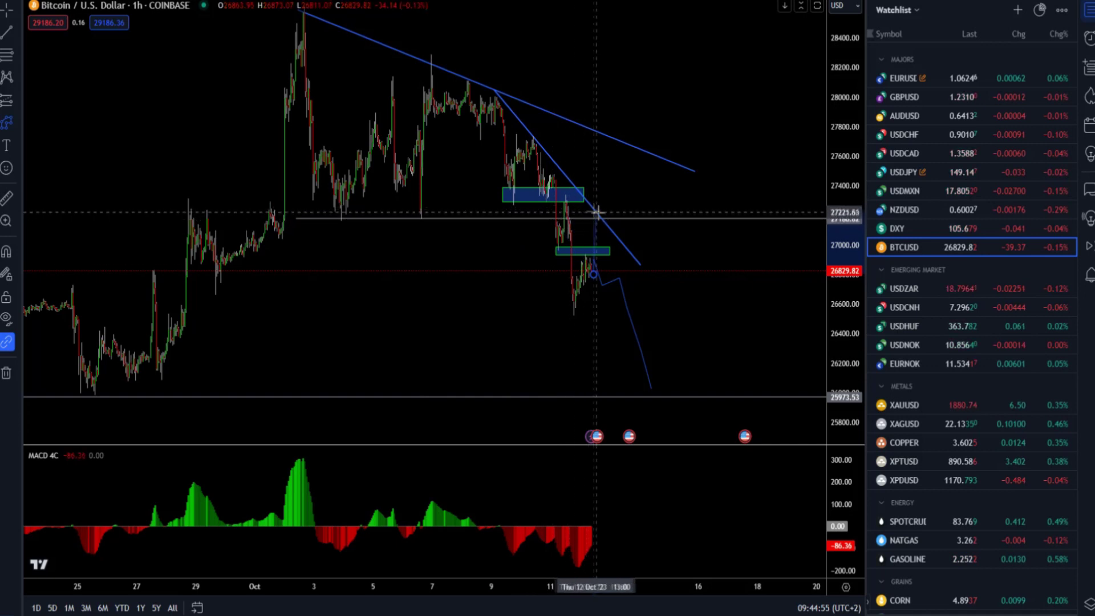
{"action": "left_click", "coordinate": [619, 193]}
{"action": "left_click", "coordinate": [631, 215]}
{"action": "left_click", "coordinate": [641, 195]}
{"action": "left_click", "coordinate": [646, 220]}
{"action": "left_click", "coordinate": [652, 196]}
{"action": "left_click", "coordinate": [652, 214]}
{"action": "left_click", "coordinate": [656, 205]}
{"action": "left_click", "coordinate": [663, 211]}
{"action": "left_click", "coordinate": [676, 202]}
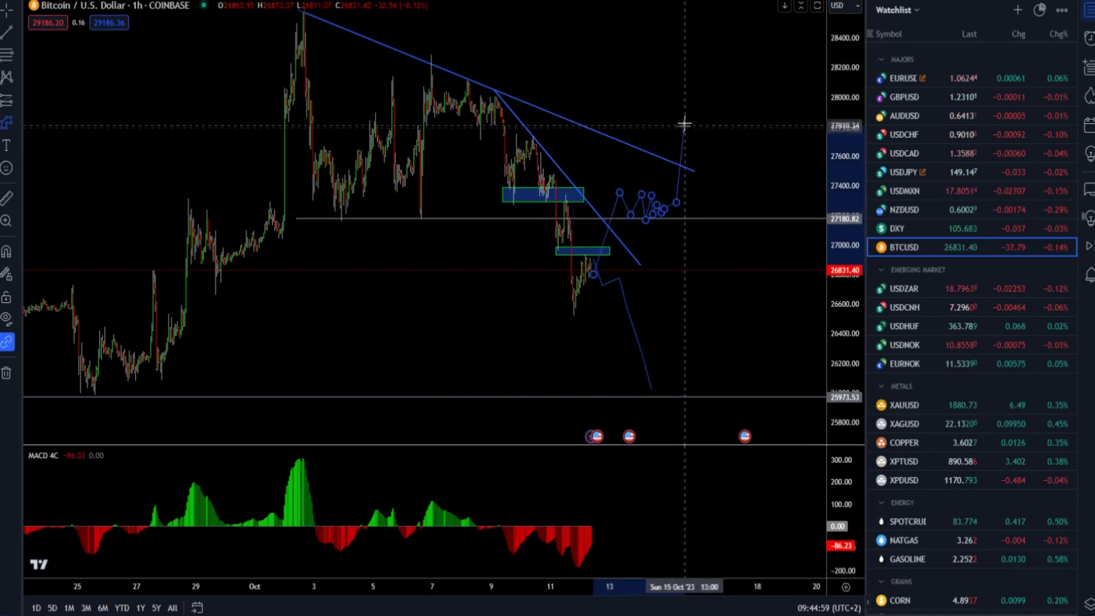